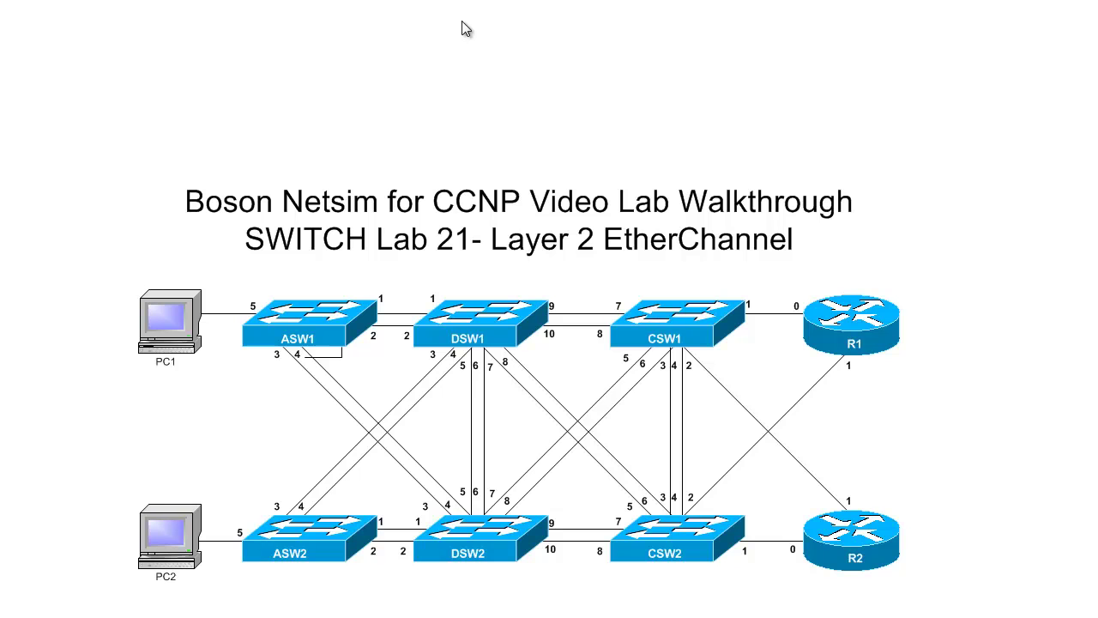
# Bring the SecureCRT window with the DSW1 console session to the front
pyautogui.hotkey('alt', 'Tab')
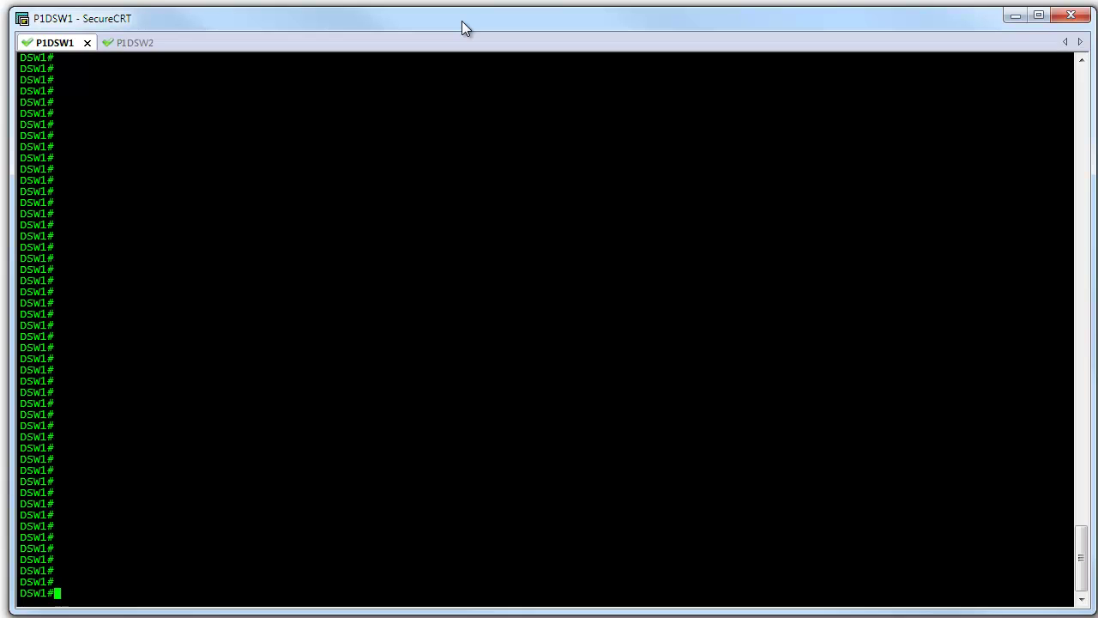
# List DSW1's CDP neighbors with show cdp neighbors
pyautogui.write('show cdp nei')
pyautogui.press('Tab')
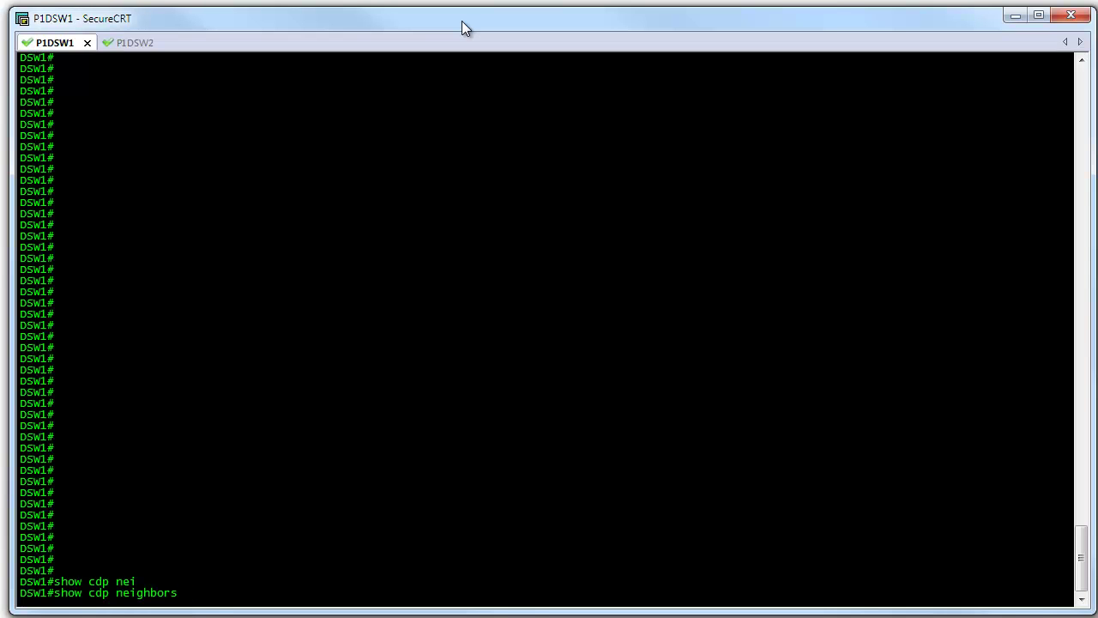
pyautogui.press('Return')
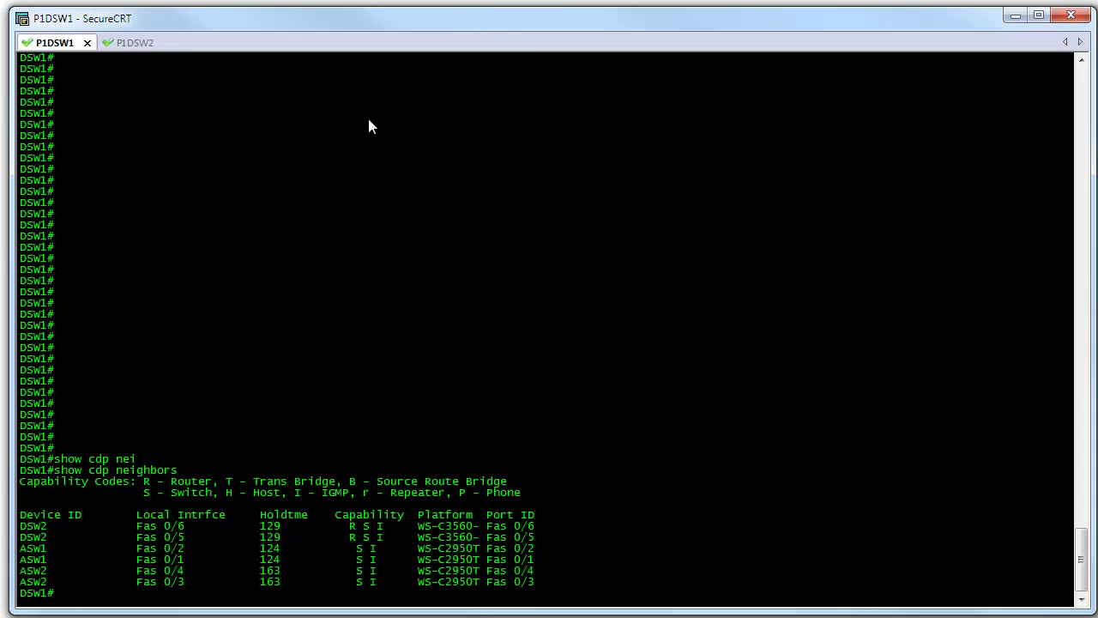
# List DSW2's CDP neighbors, then enter show ip int brief back on DSW1
pyautogui.click(141, 45)
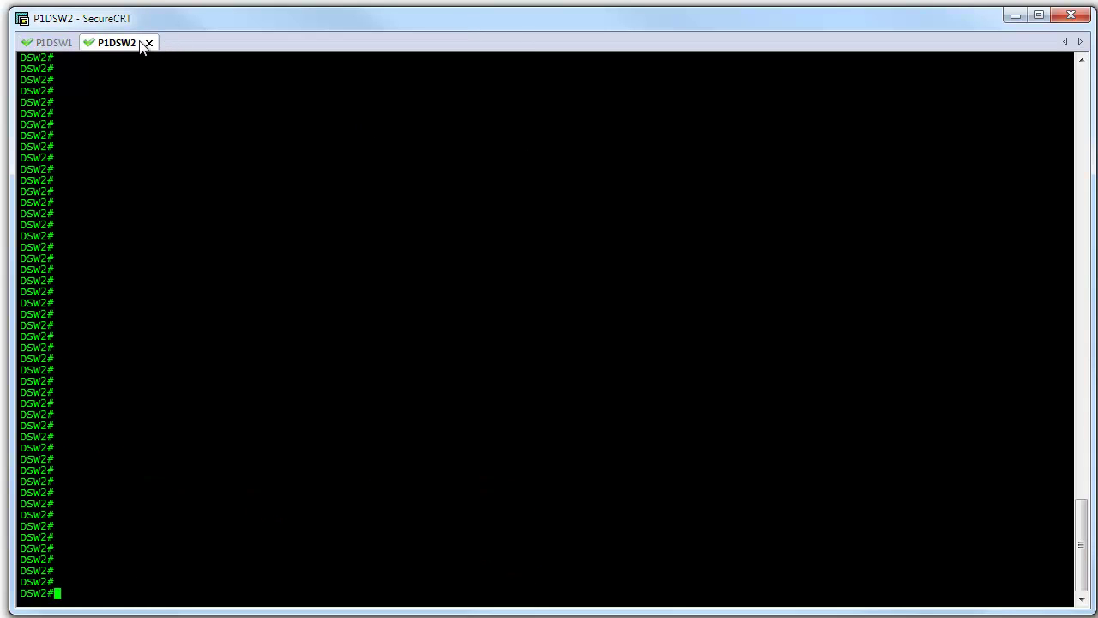
pyautogui.write('show cdp nei')
pyautogui.press('Return')
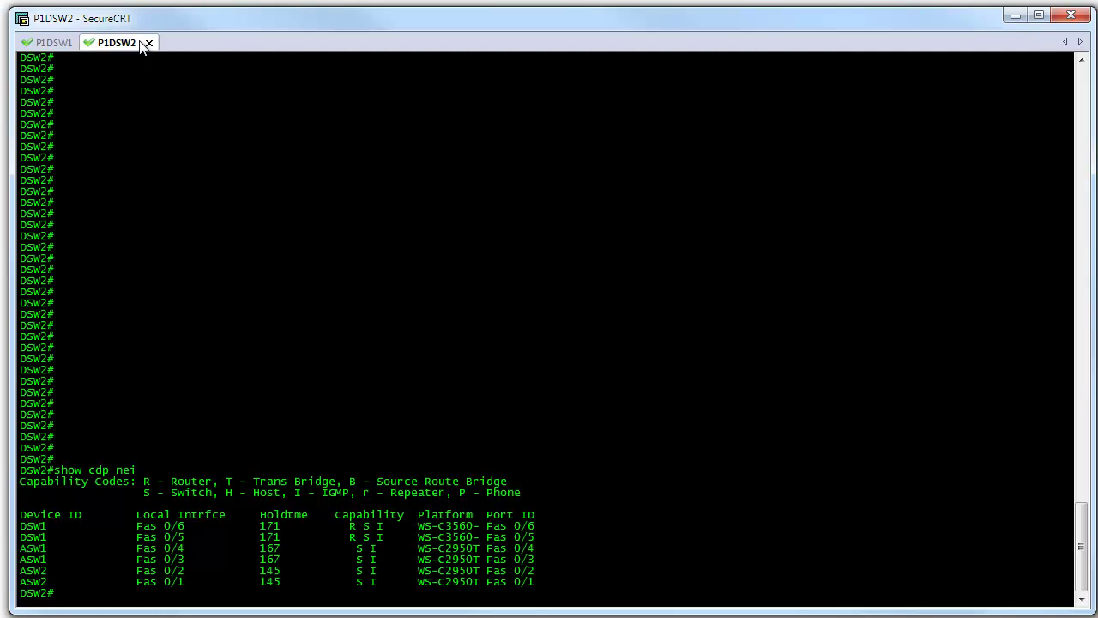
pyautogui.click(54, 43)
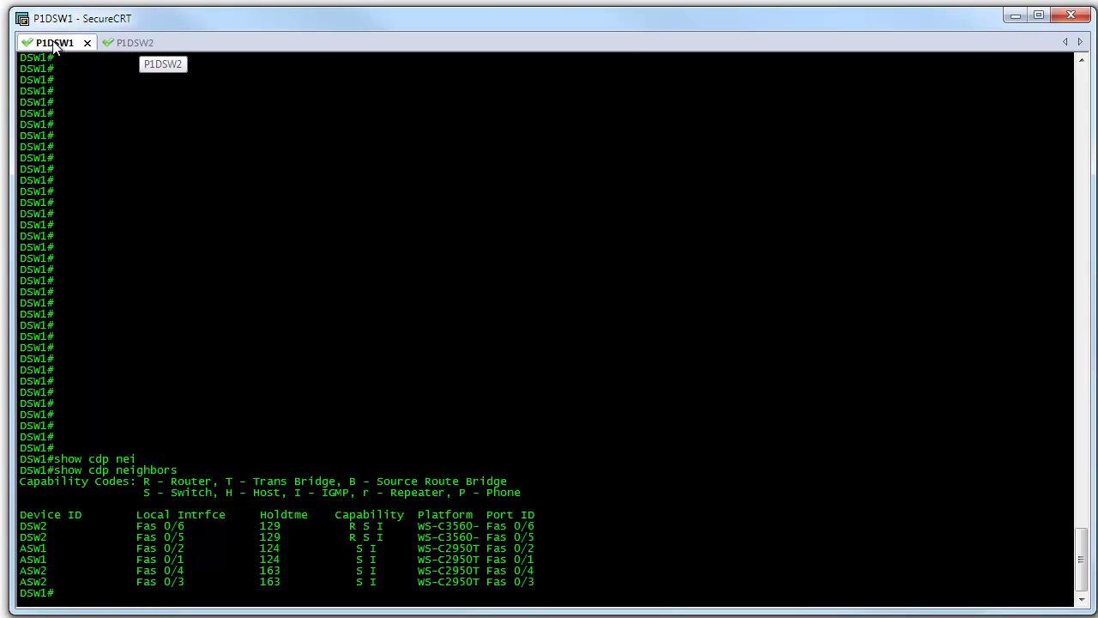
pyautogui.write('show ip int bri')
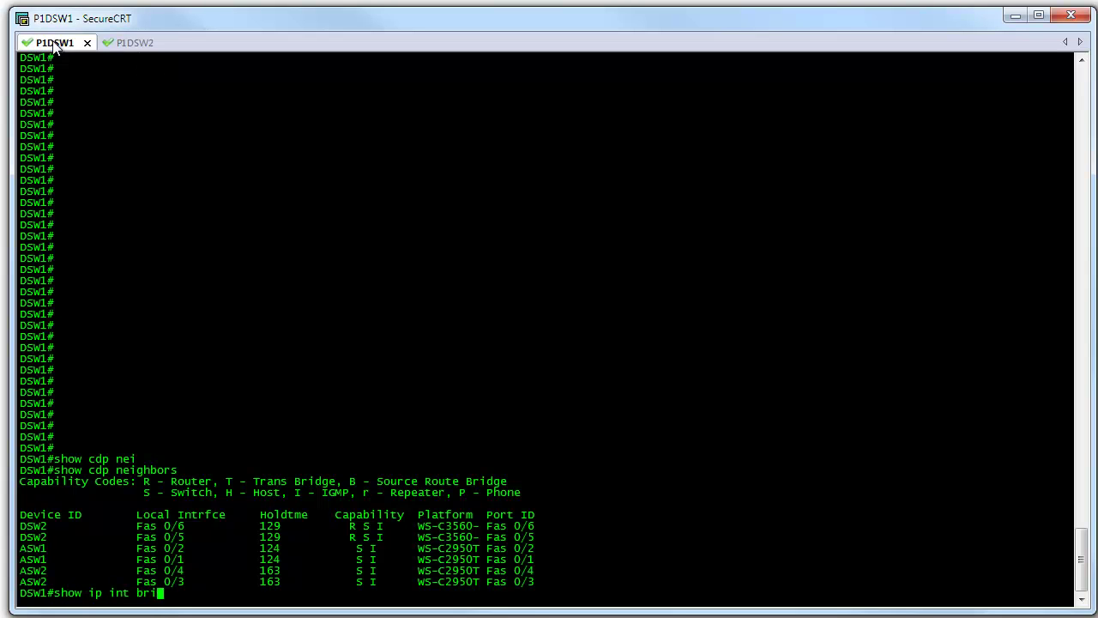
pyautogui.write('ef')
# Display the show ip int brief interface summaries on DSW1 and DSW2
pyautogui.press('Return')
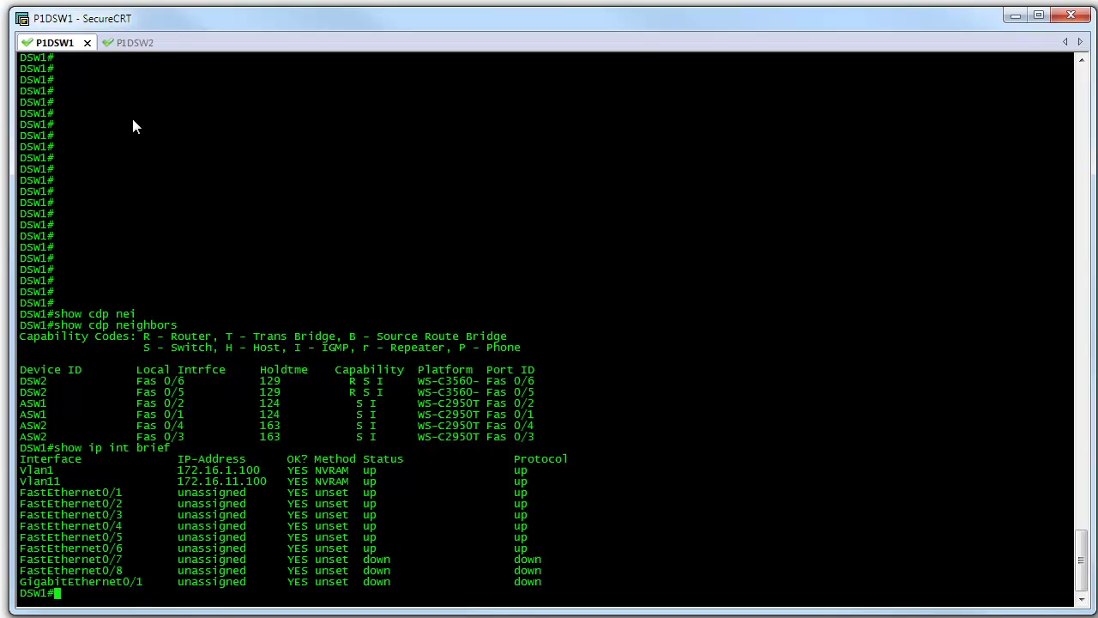
pyautogui.click(132, 43)
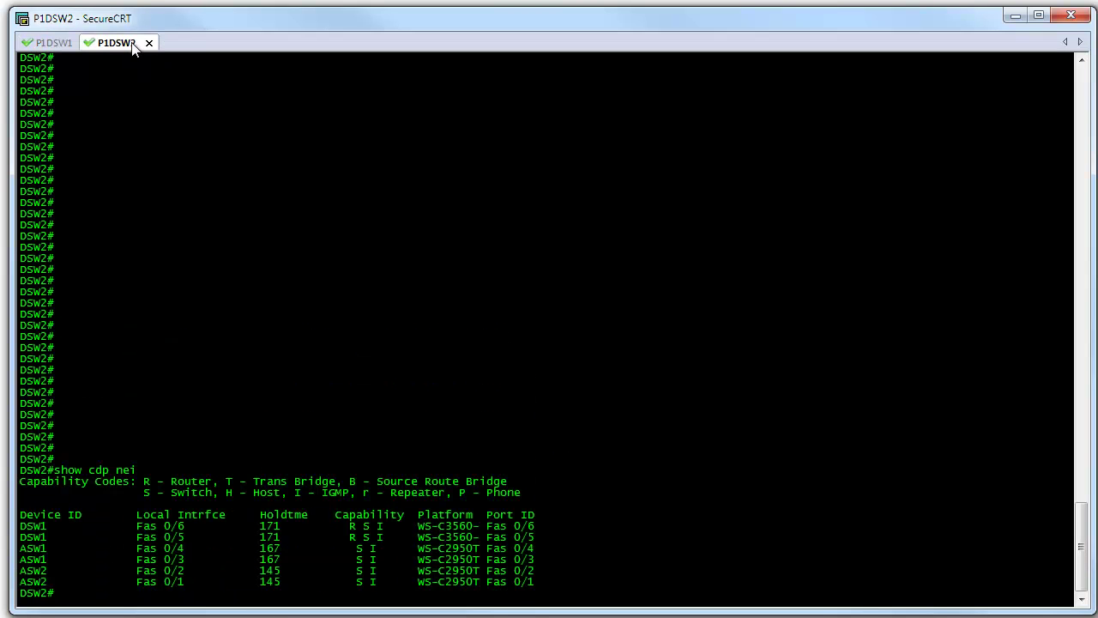
pyautogui.write('show ip int br')
pyautogui.press('Return')
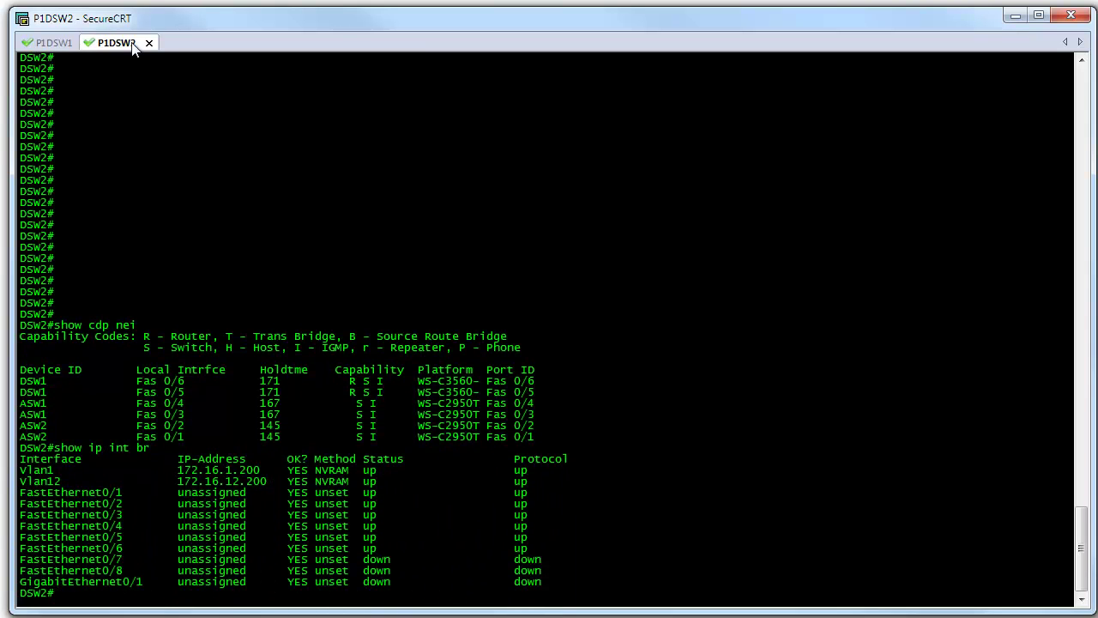
# Show DSW1's trunk table with show int trunk, listing Fa0/1–Fa0/6 on 802.1q
pyautogui.click(65, 49)
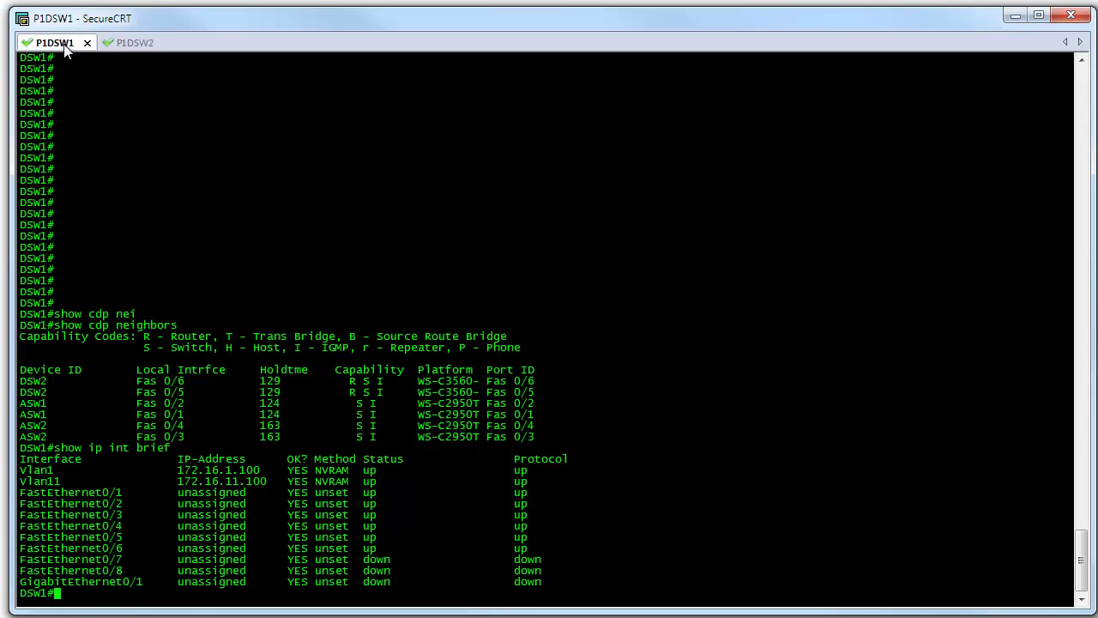
pyautogui.write('show int trunk')
pyautogui.press('Return')
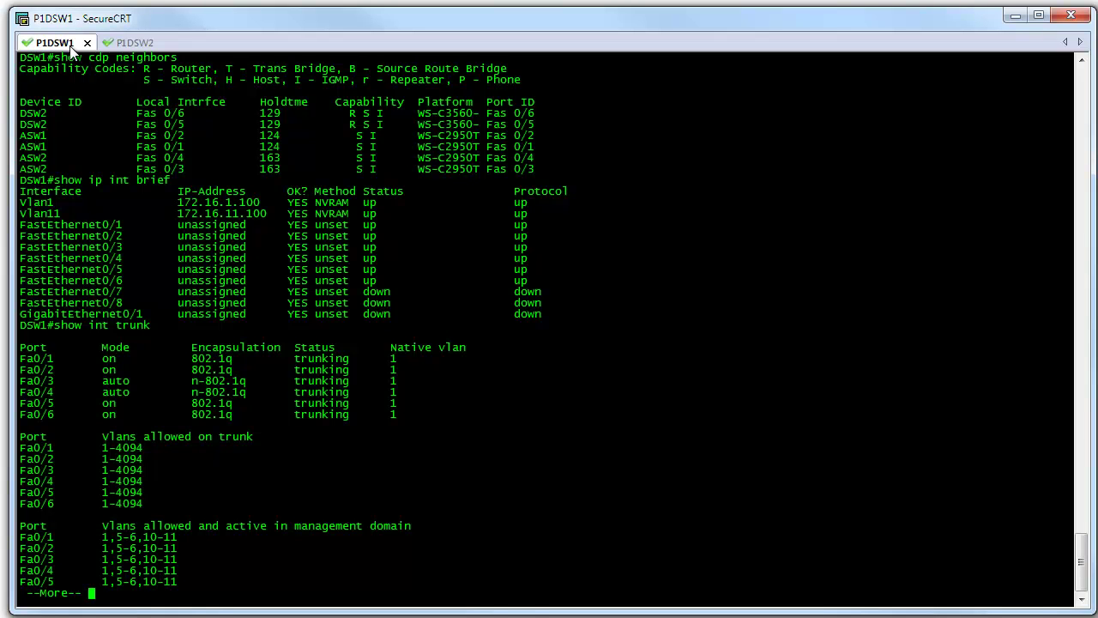
# Run show int trunk on DSW2, confirming Fa0/1–Fa0/6 trunk 802.1q, then return to DSW1
pyautogui.click(134, 43)
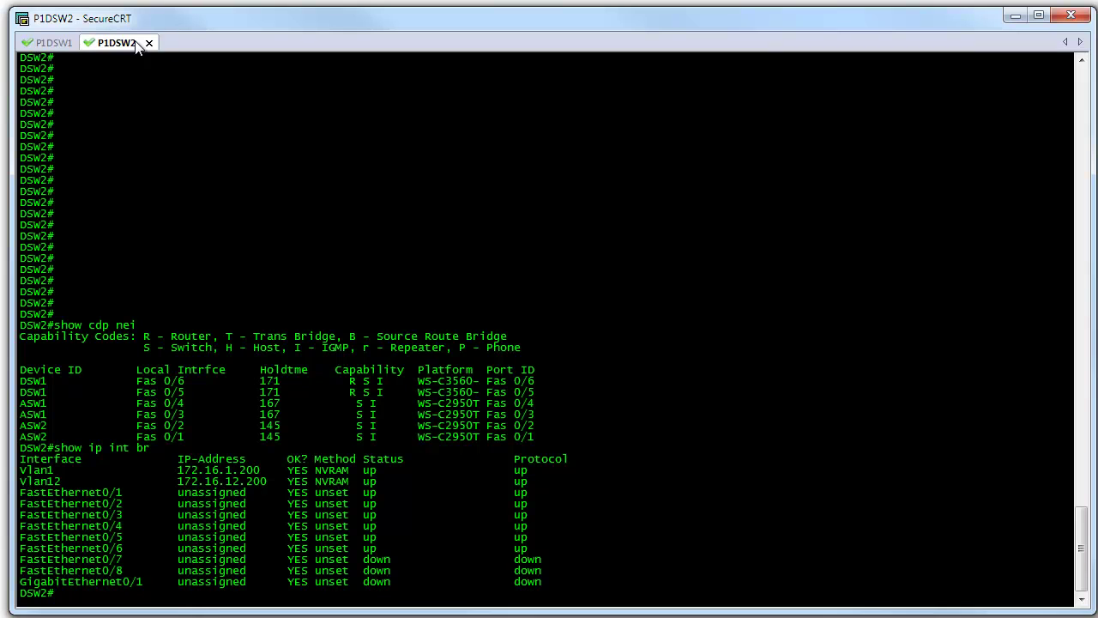
pyautogui.write('show int trunk')
pyautogui.press('Return')
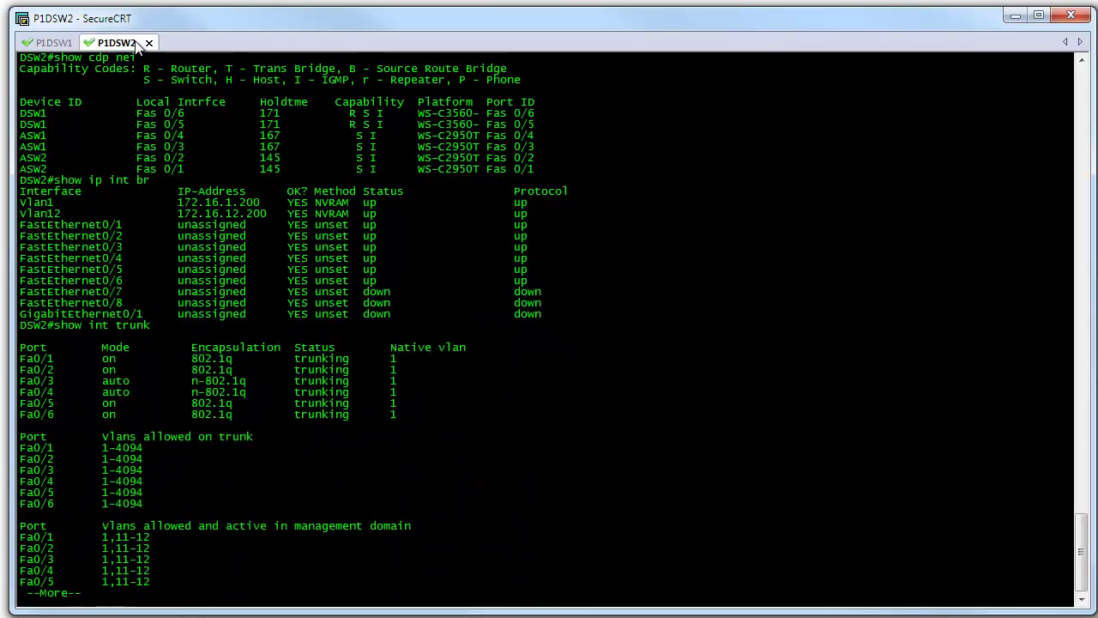
pyautogui.click(57, 43)
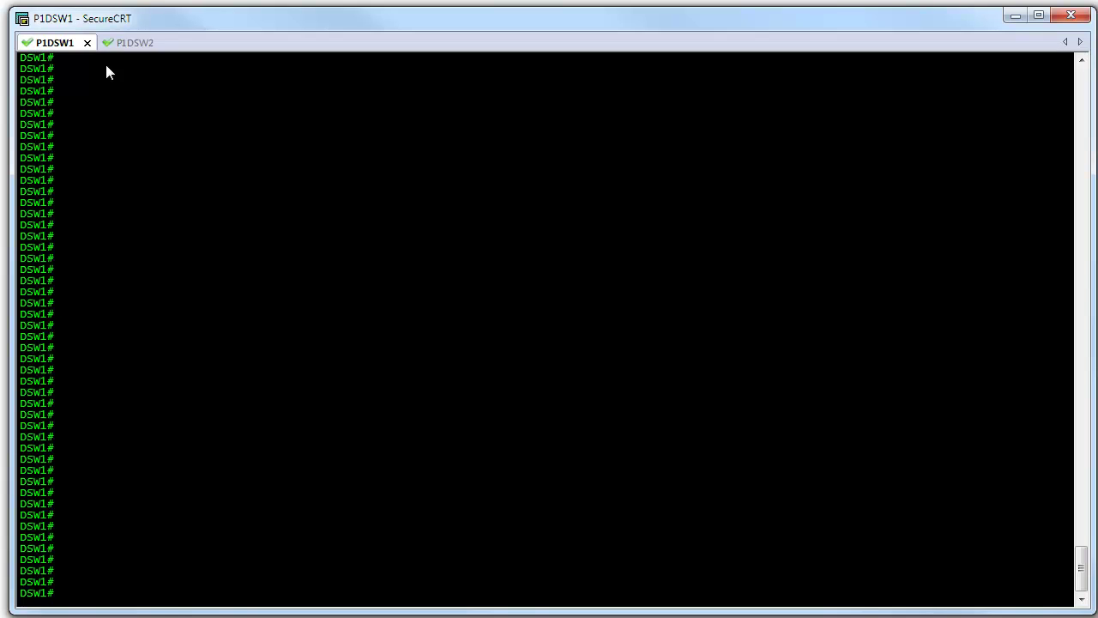
# Run show span vlan 1 on DSW1 and DSW2: DSW1 is root, DSW2's Fa0/6 blocks
pyautogui.write('show span vlan 1')
pyautogui.press('Return')
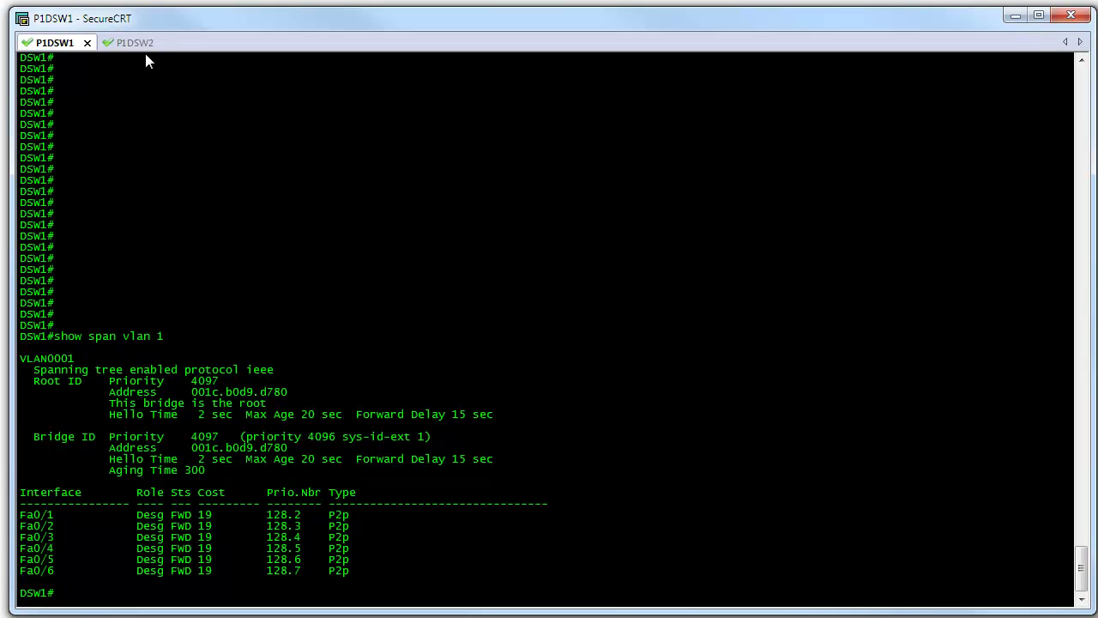
pyautogui.click(142, 42)
pyautogui.write('show span vlan 1')
pyautogui.press('Return')
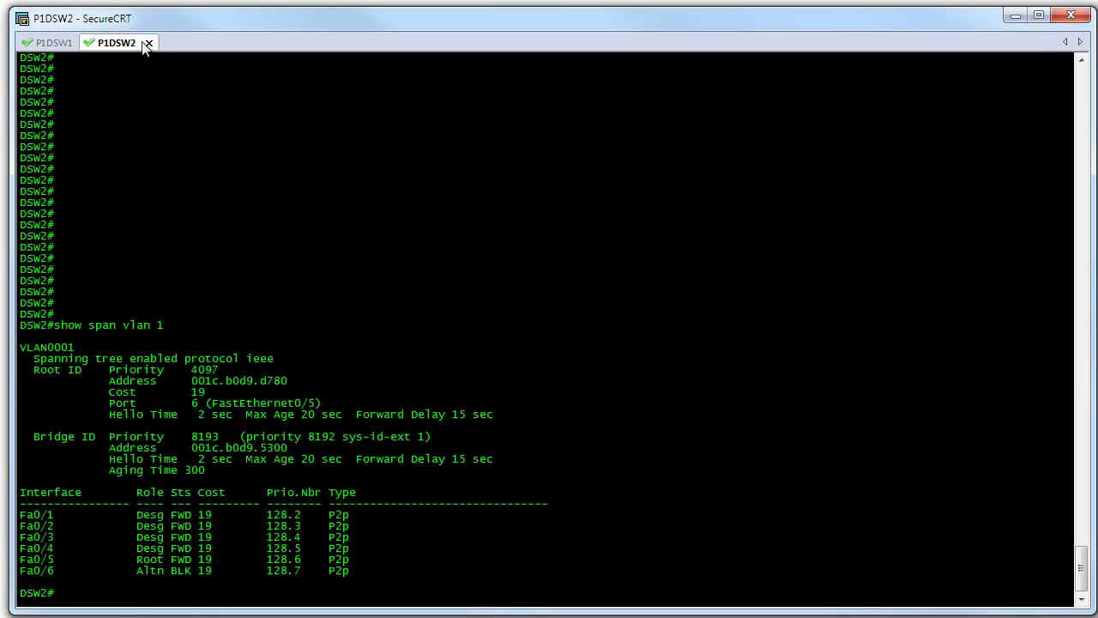
pyautogui.click(51, 42)
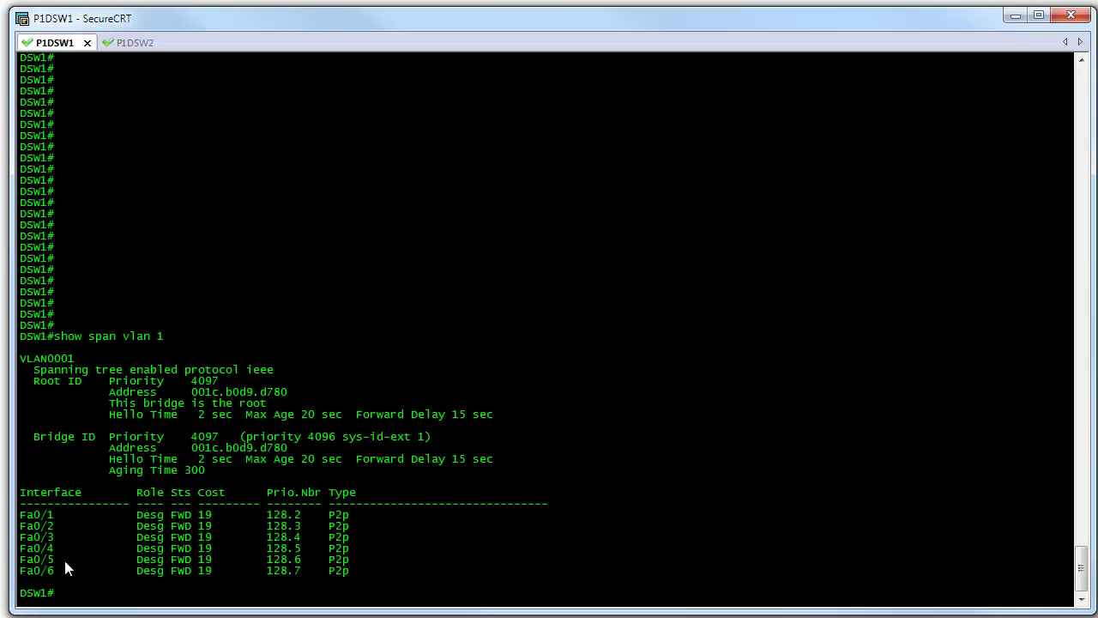
pyautogui.click(137, 42)
# Reset DSW1's Fa0/5 and Fa0/6 to default configuration from global config mode
pyautogui.write('conf t')
pyautogui.press('Return')
pyautogui.write('default int fa0/5')
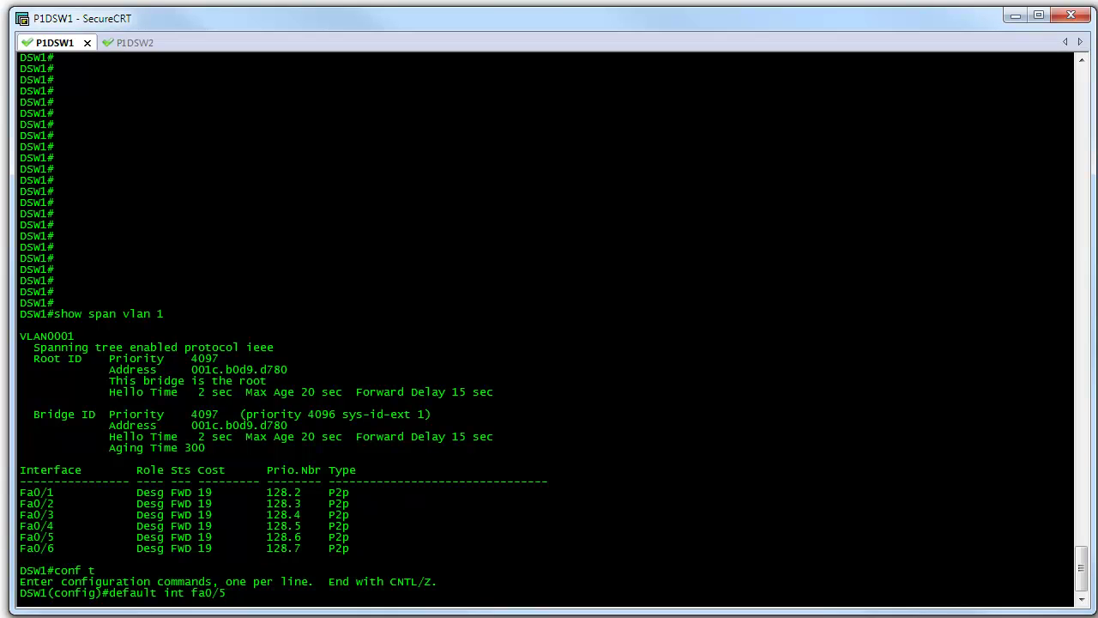
pyautogui.press('Return')
pyautogui.press('Up')
pyautogui.press('BackSpace')
pyautogui.write('6')
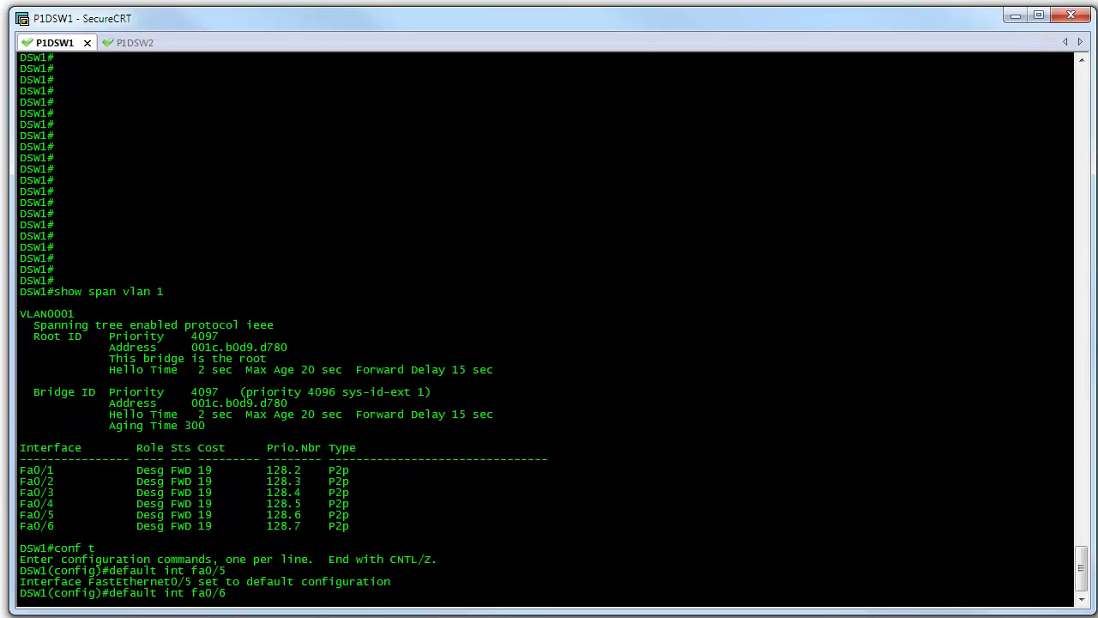
pyautogui.press('Return')
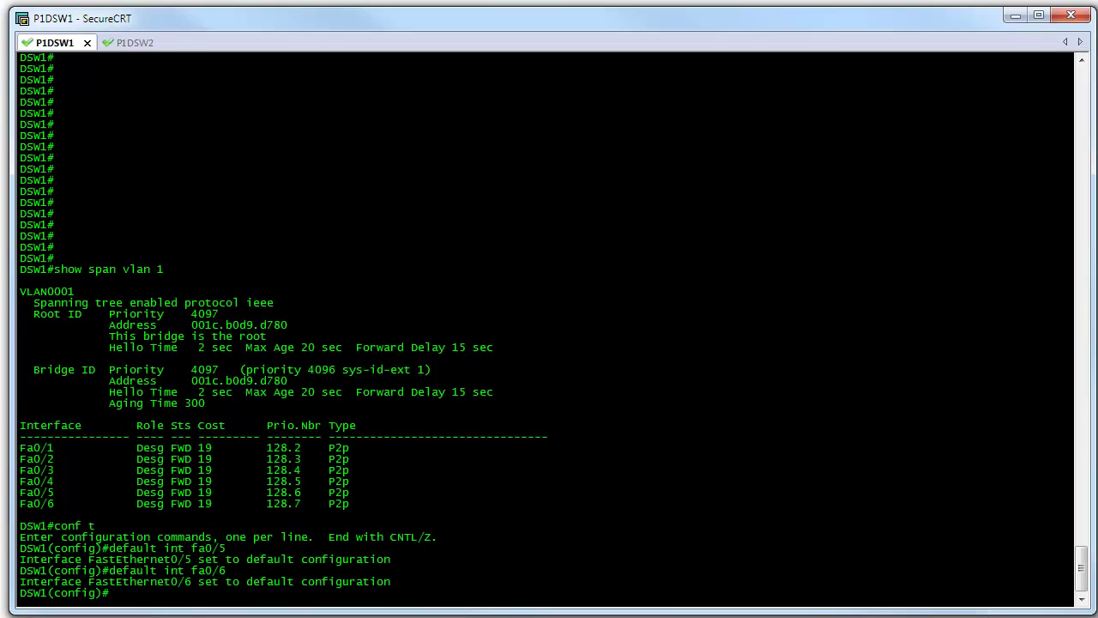
# Reset DSW2's Fa0/5 and Fa0/6 to default configuration
pyautogui.hotkey('ctrl', 'Tab')
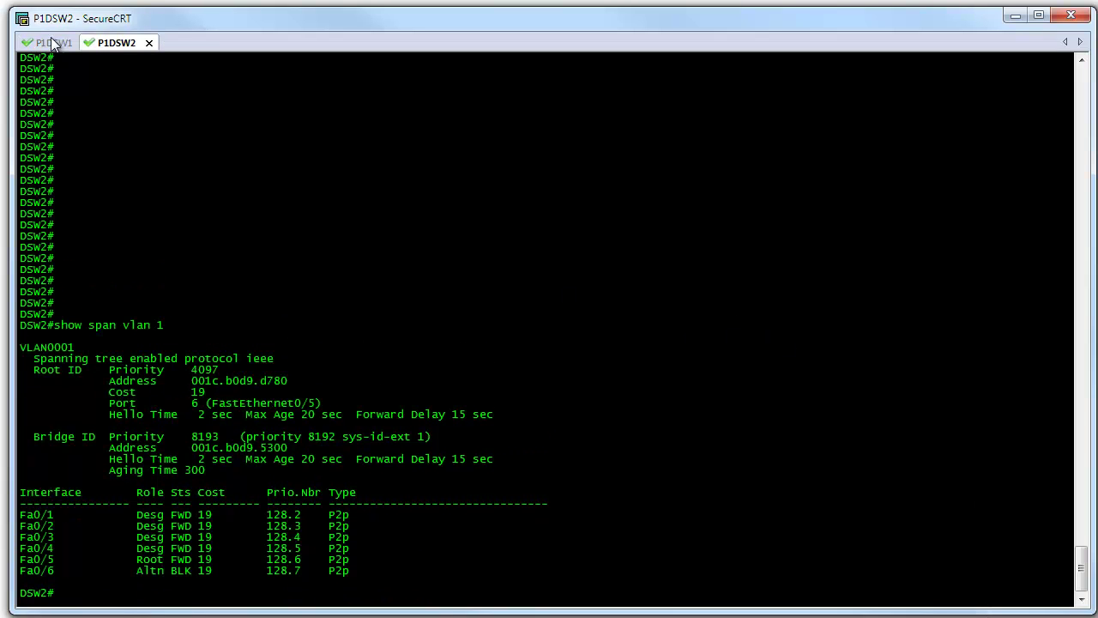
pyautogui.write('conf t')
pyautogui.press('Return')
pyautogui.write('default int fa0/5')
pyautogui.press('Return')
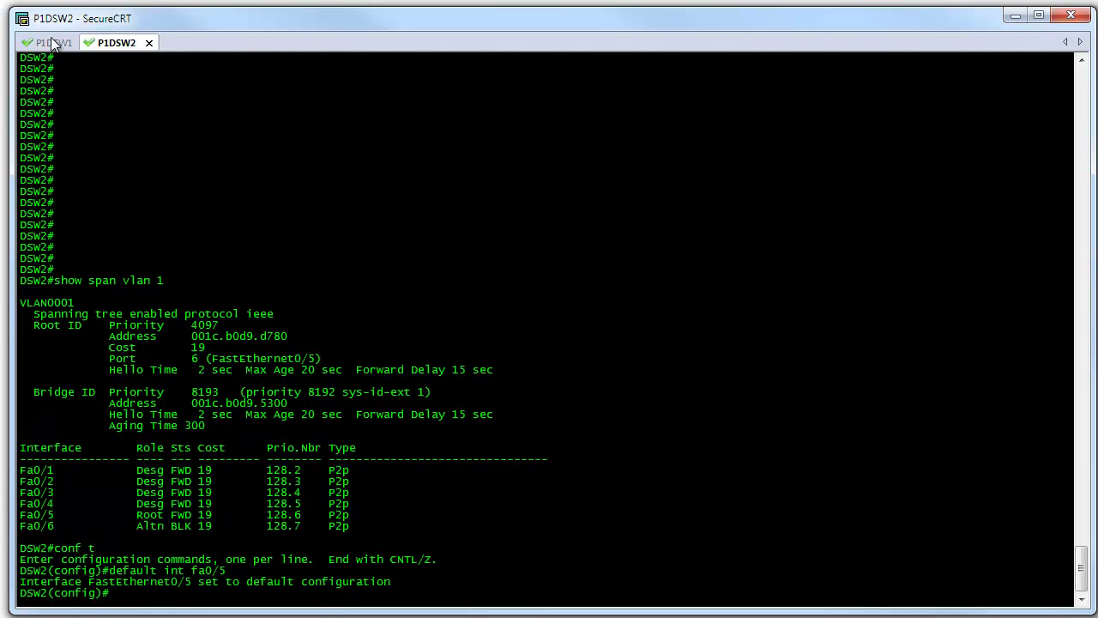
pyautogui.write('default int fa0/6')
pyautogui.press('Return')
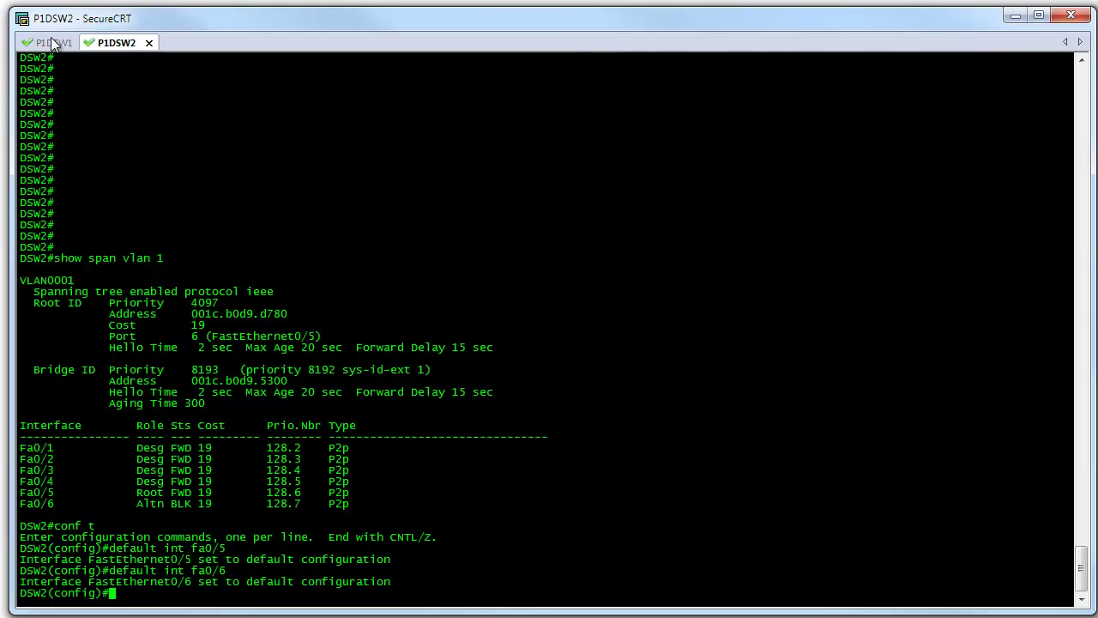
# Bundle DSW1's Fa0/5-6 into channel-group 1 with mode on
pyautogui.click(52, 42)
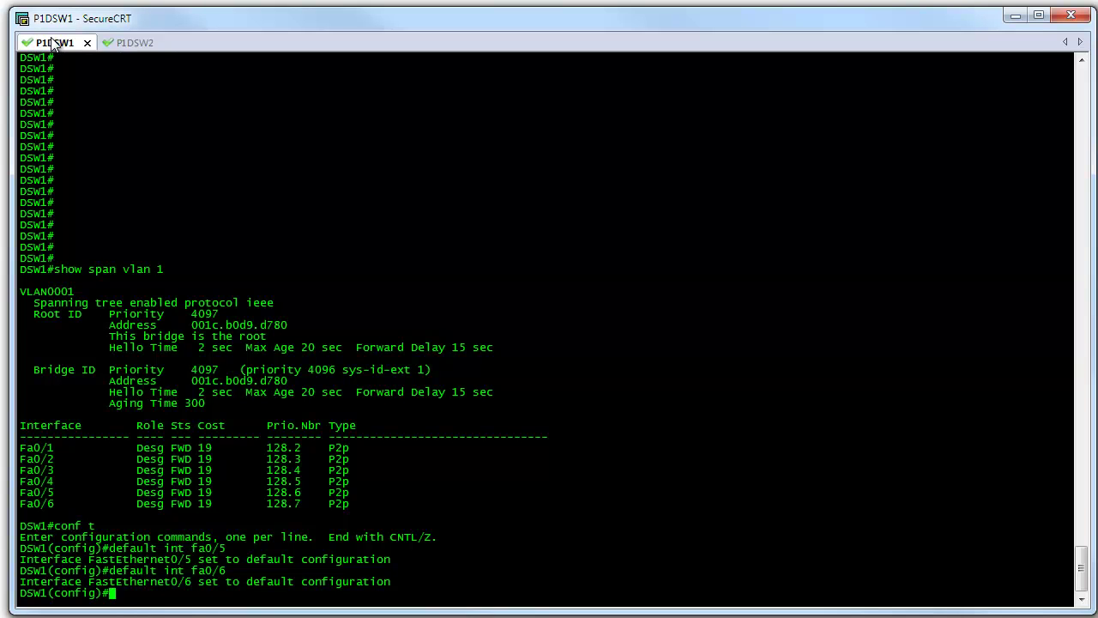
pyautogui.write('int range fa0/5-6')
pyautogui.press('Return')
pyautogui.write('channel')
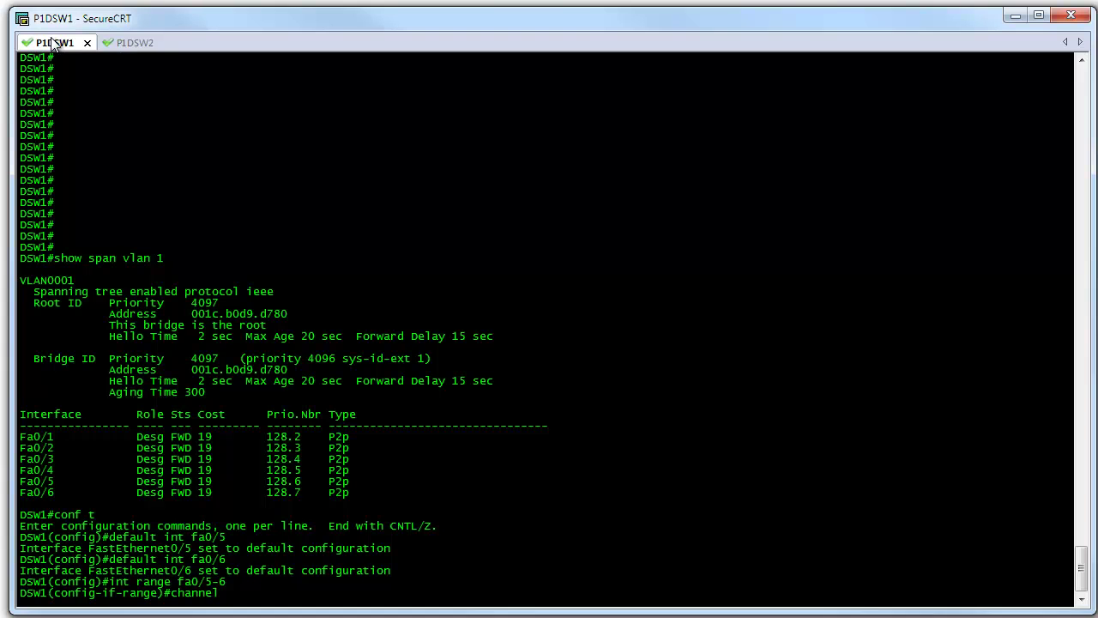
pyautogui.write('-group 1')
pyautogui.write('?')
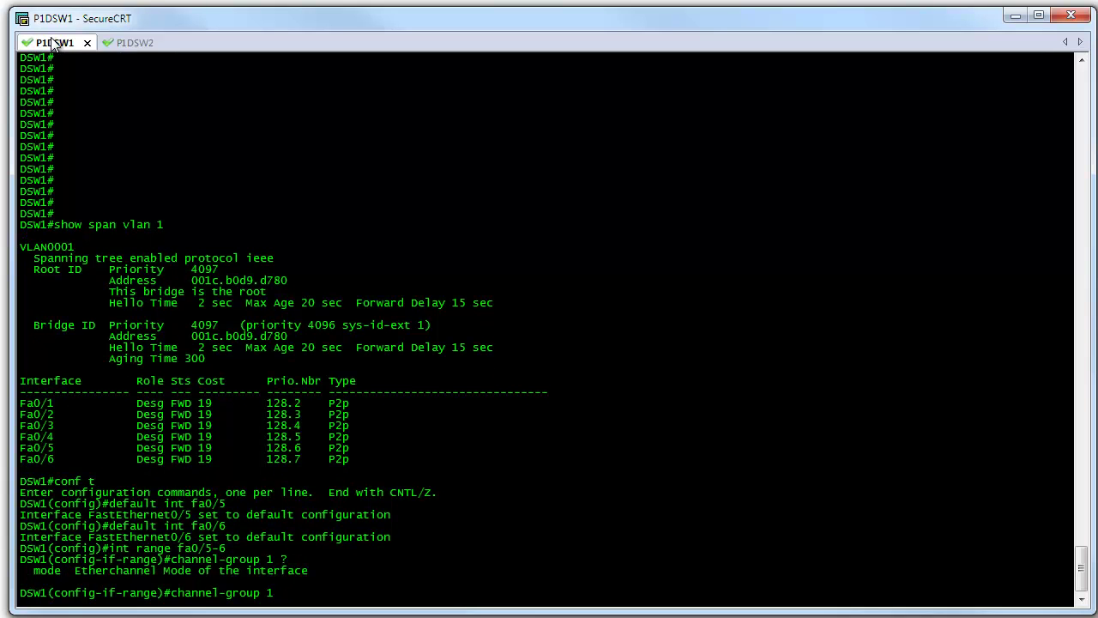
pyautogui.write('mode?')
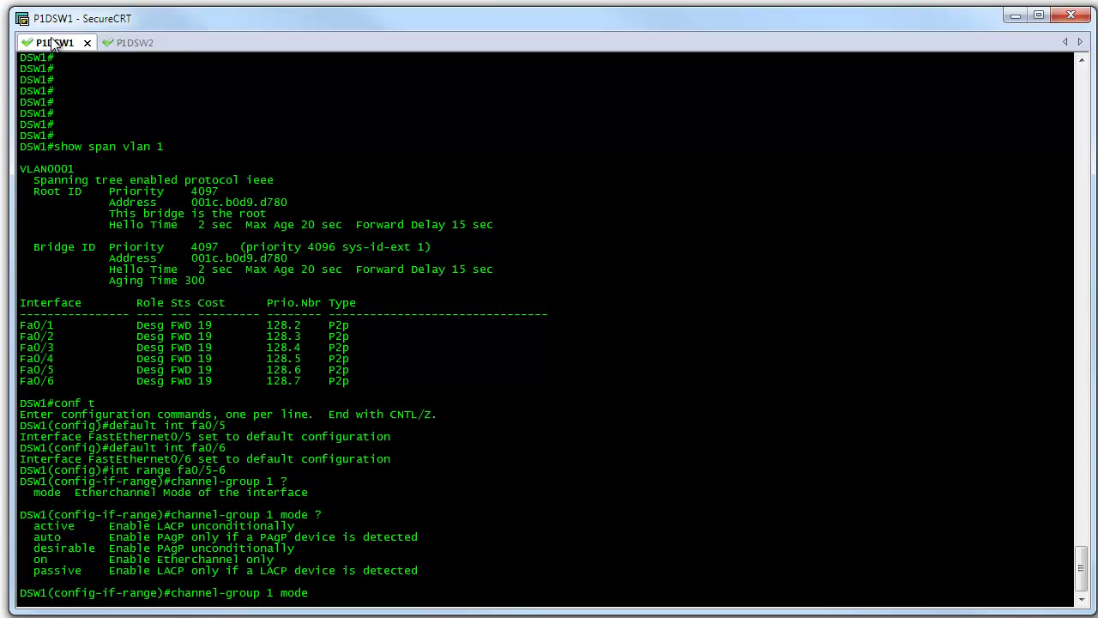
pyautogui.write('on')
pyautogui.press('Return')
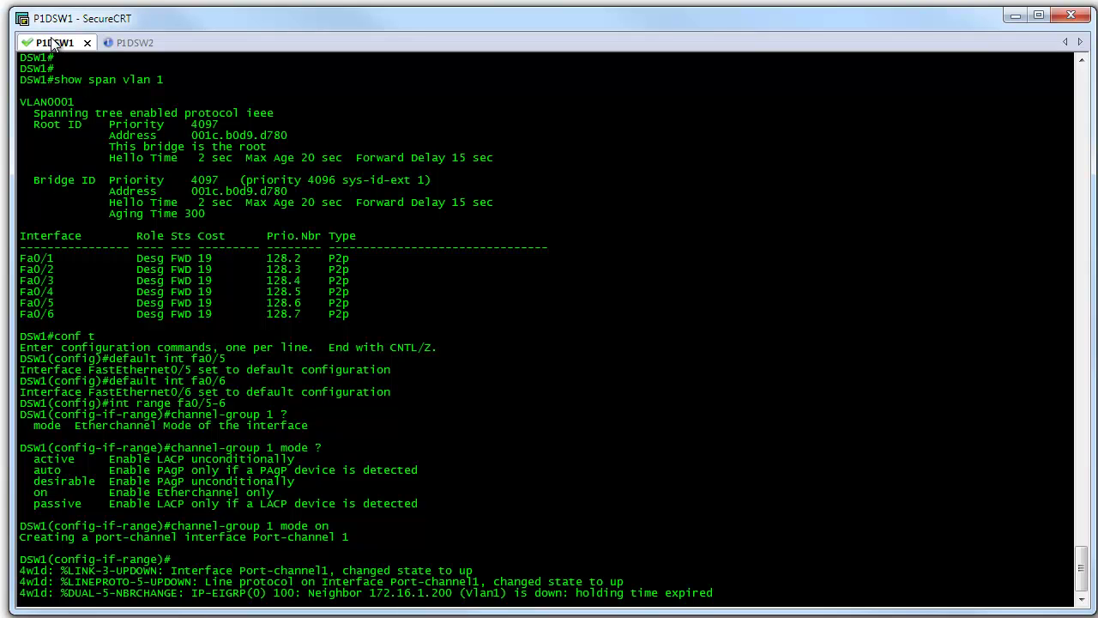
# Bundle DSW2's Fa0/5-6 into channel-group 1 with mode on
pyautogui.click(129, 42)
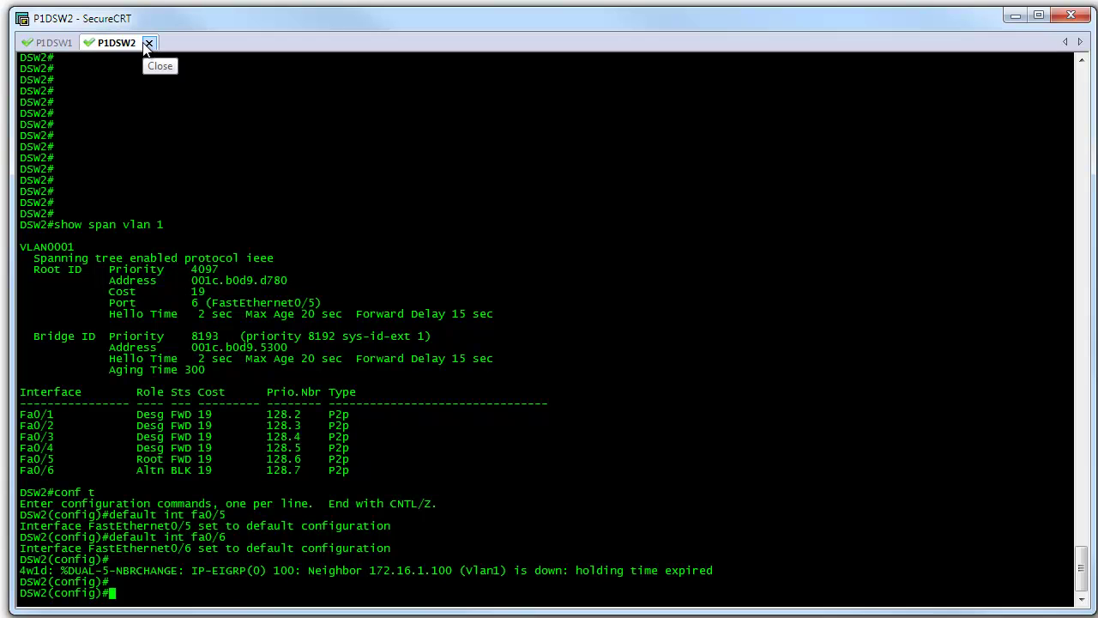
pyautogui.write('int rang')
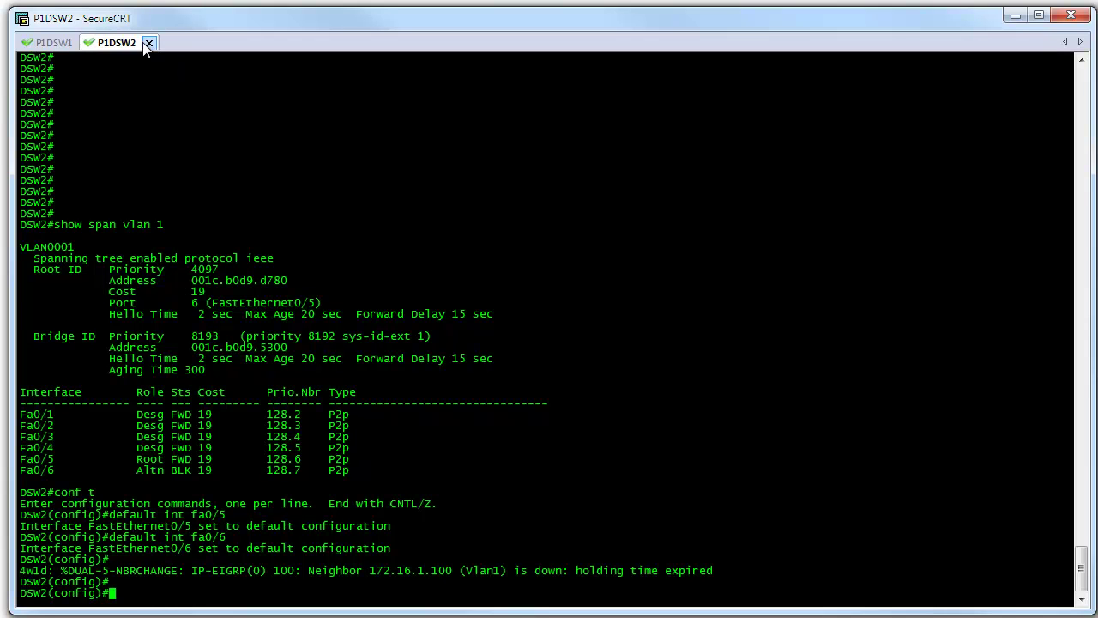
pyautogui.write('e fa0/5-6')
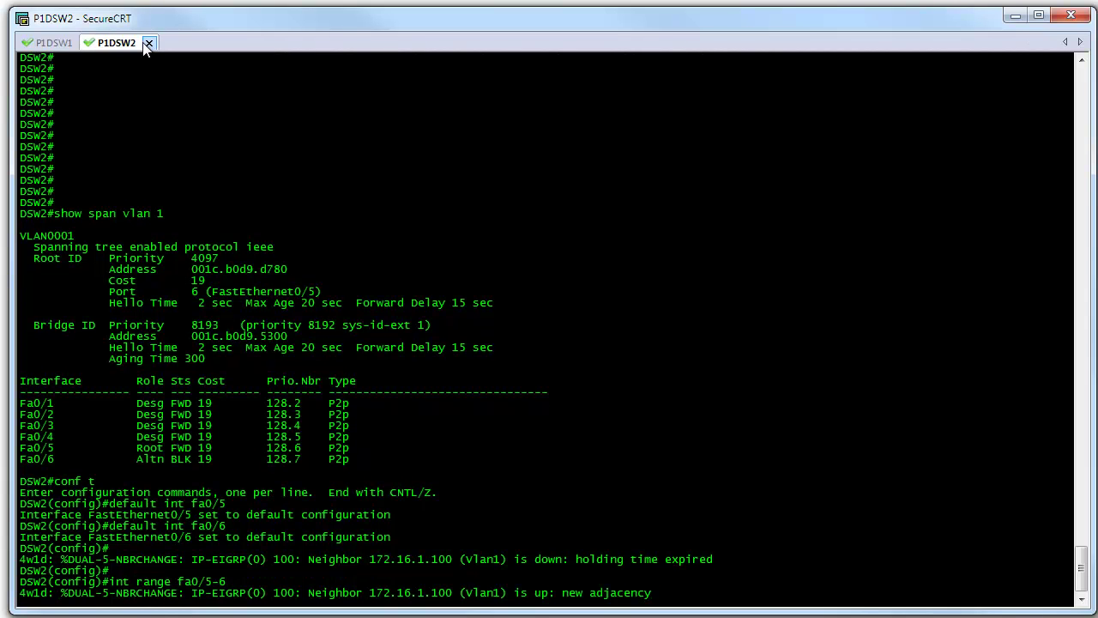
pyautogui.press('Return')
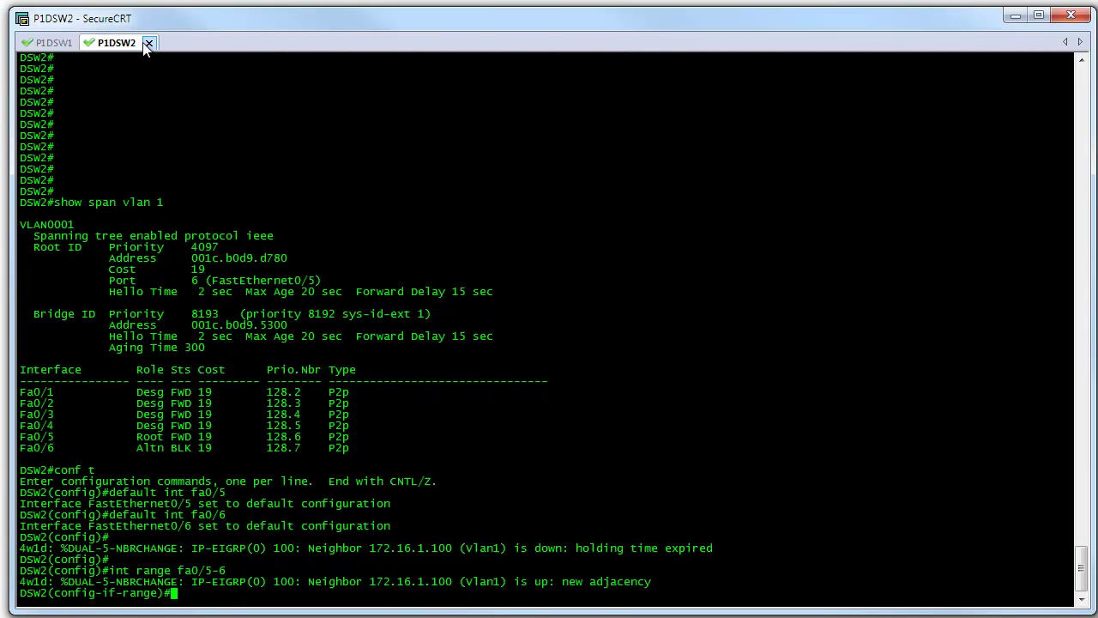
pyautogui.write('channel-group 1 mode ?')
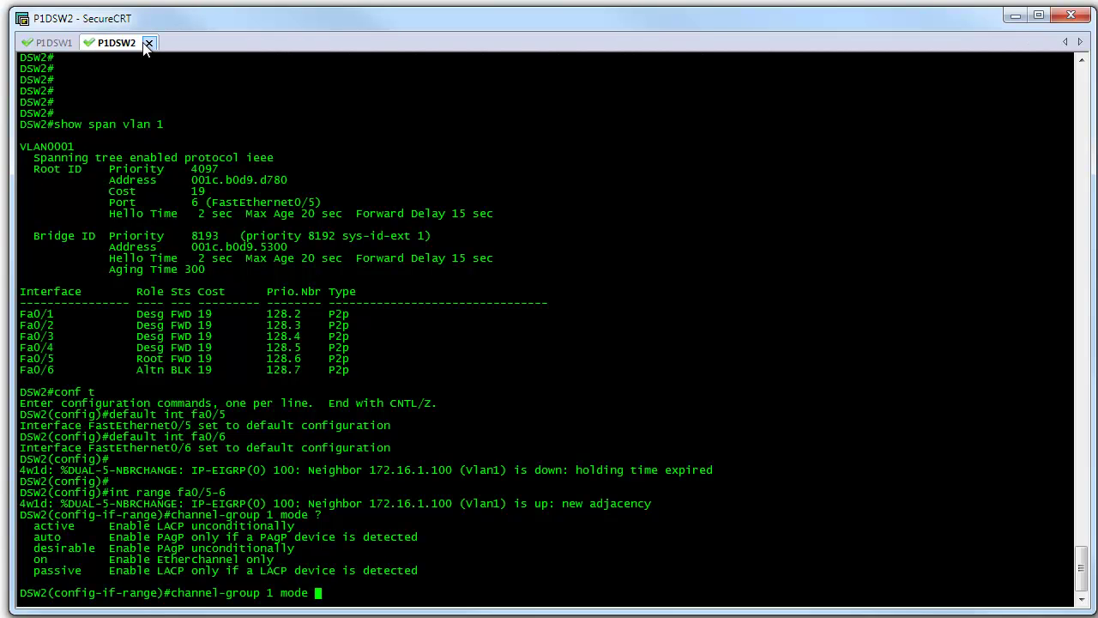
pyautogui.write('on')
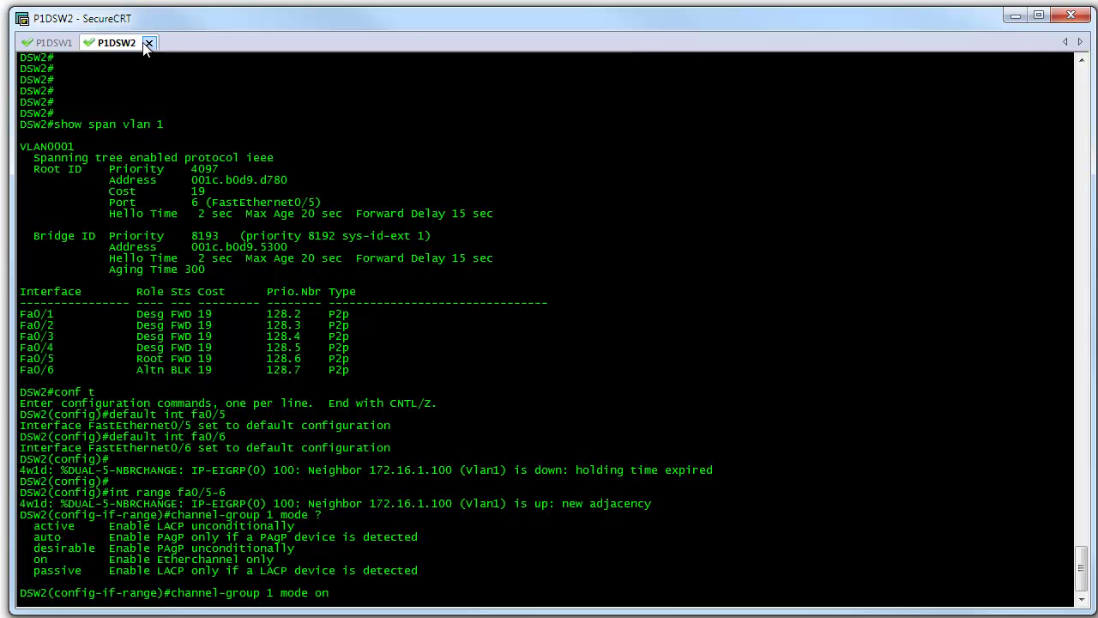
pyautogui.press('Return')
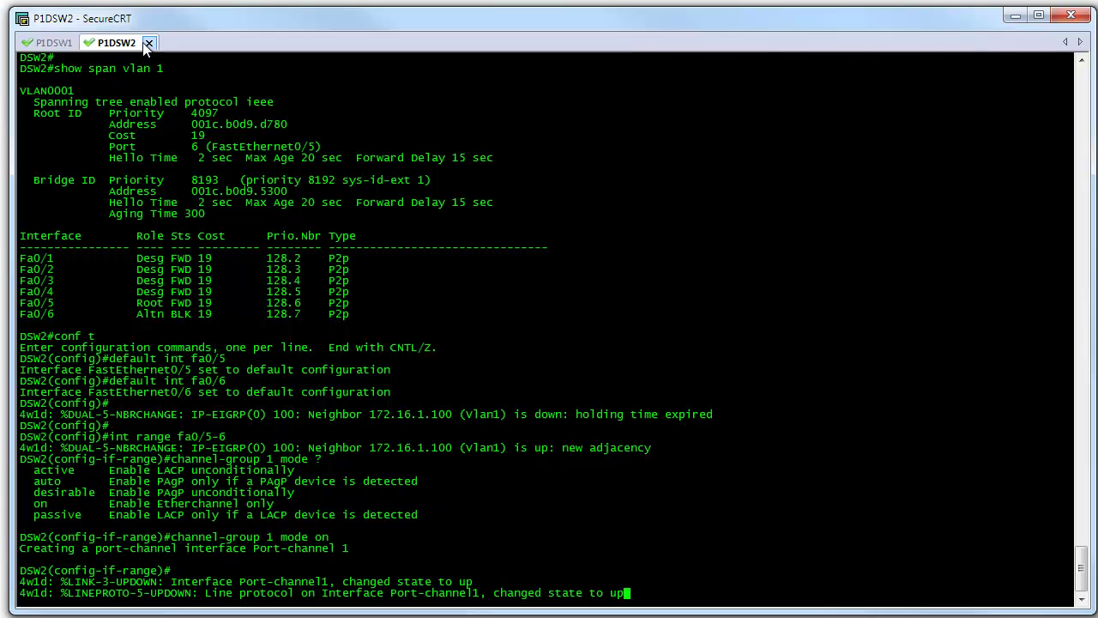
# Exit configuration on DSW2 and list its interface summary showing Port-channel1 up
pyautogui.press('Return')
pyautogui.write('end')
pyautogui.press('Return')
pyautogui.press('Return')
pyautogui.press('Return')
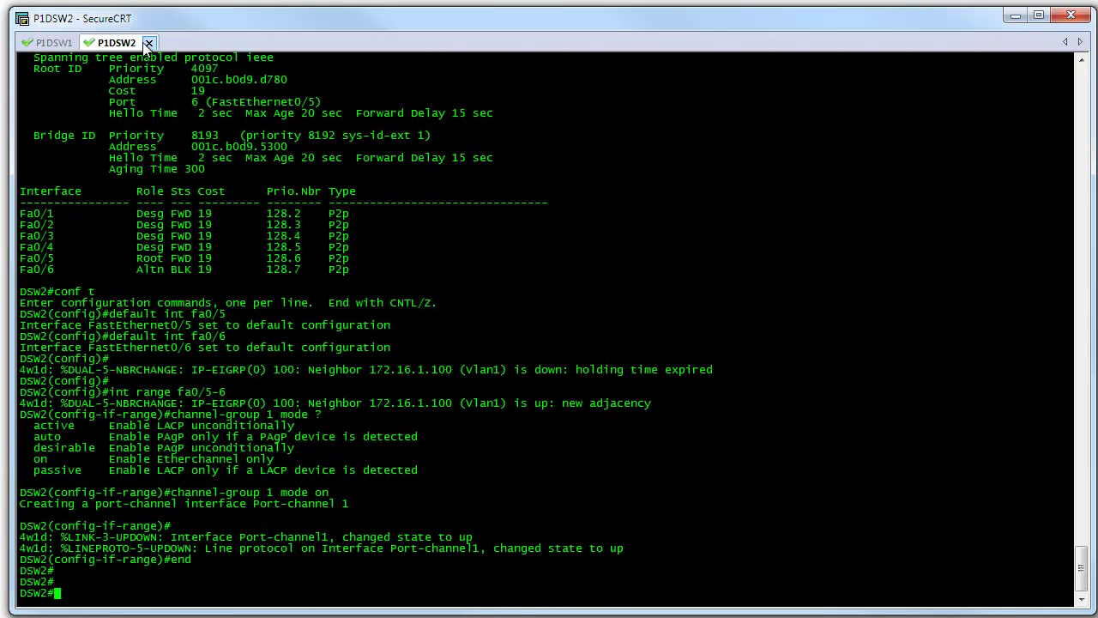
pyautogui.write('solehow ip int br')
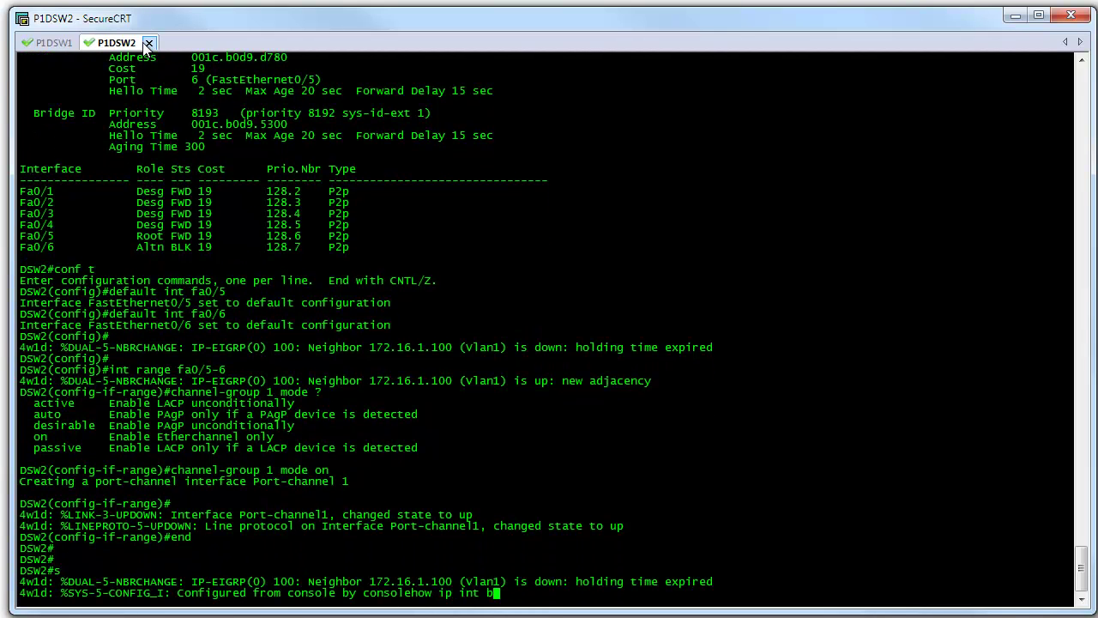
pyautogui.press('Return')
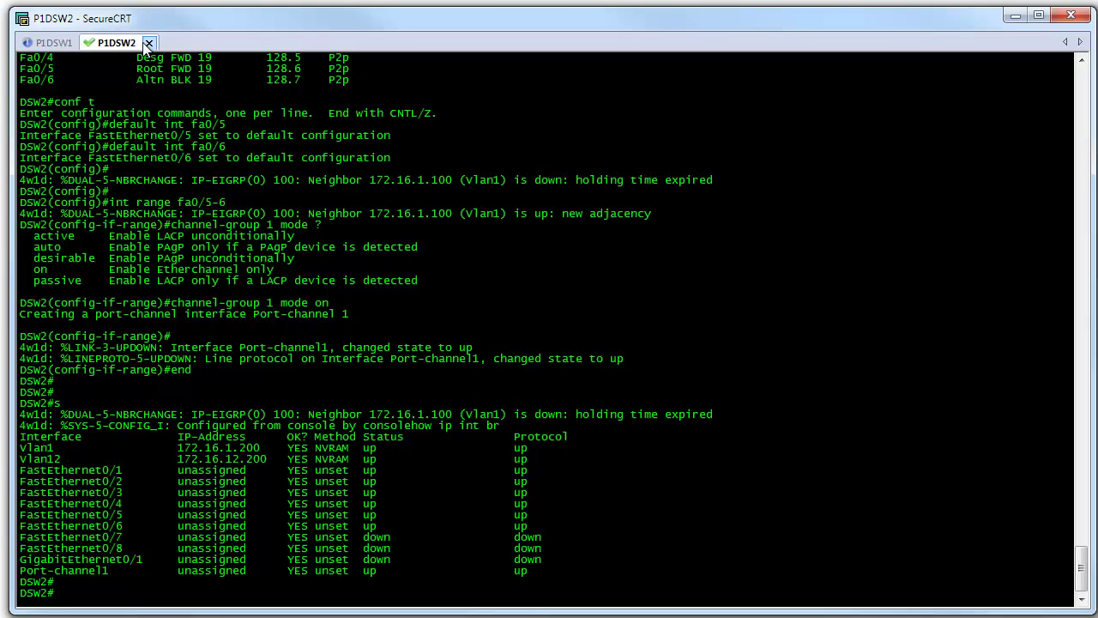
# On DSW1, run show ip int br and show int trunk, confirming Port-channel1 up
pyautogui.click(56, 43)
pyautogui.write('show ip int br')
pyautogui.press('Return')
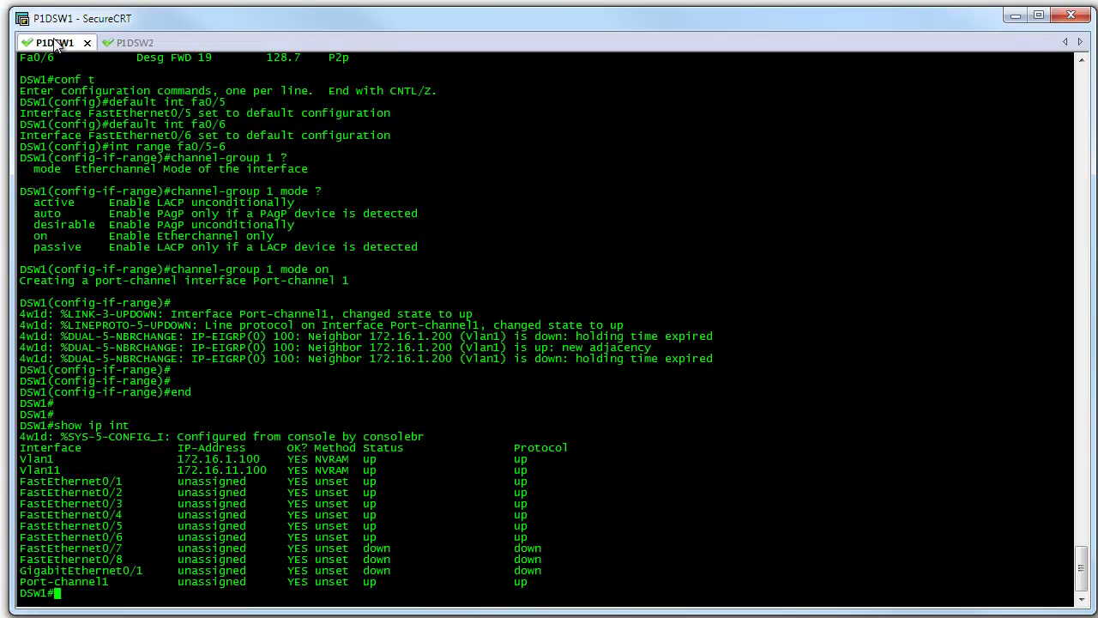
pyautogui.press('Return')
pyautogui.write('show int trunk')
pyautogui.press('Return')
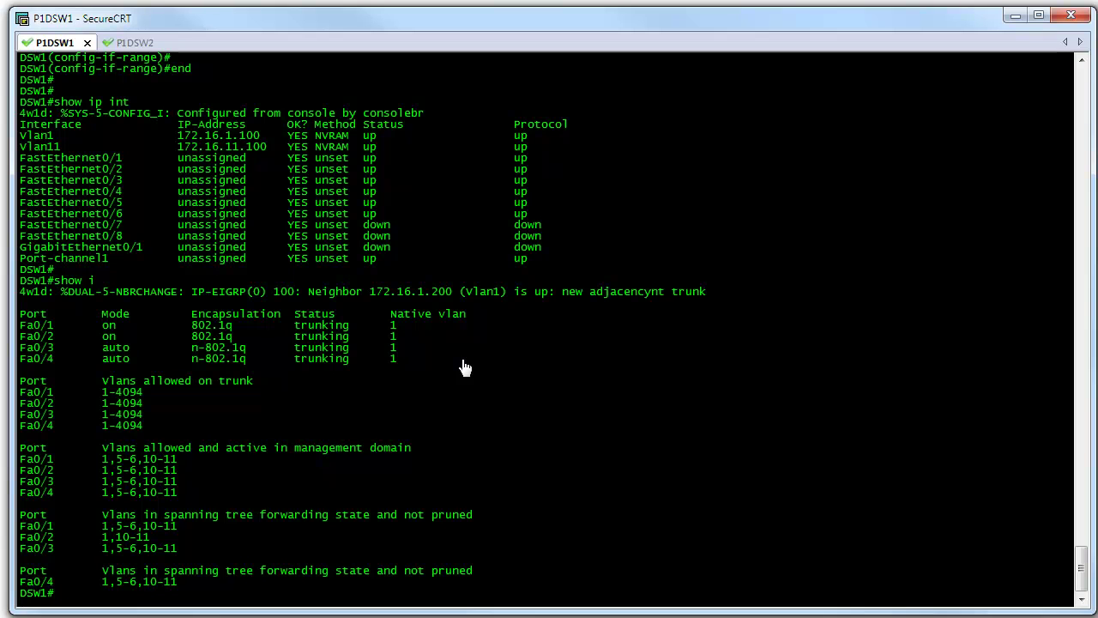
pyautogui.write('show int trunk')
pyautogui.press('Return')
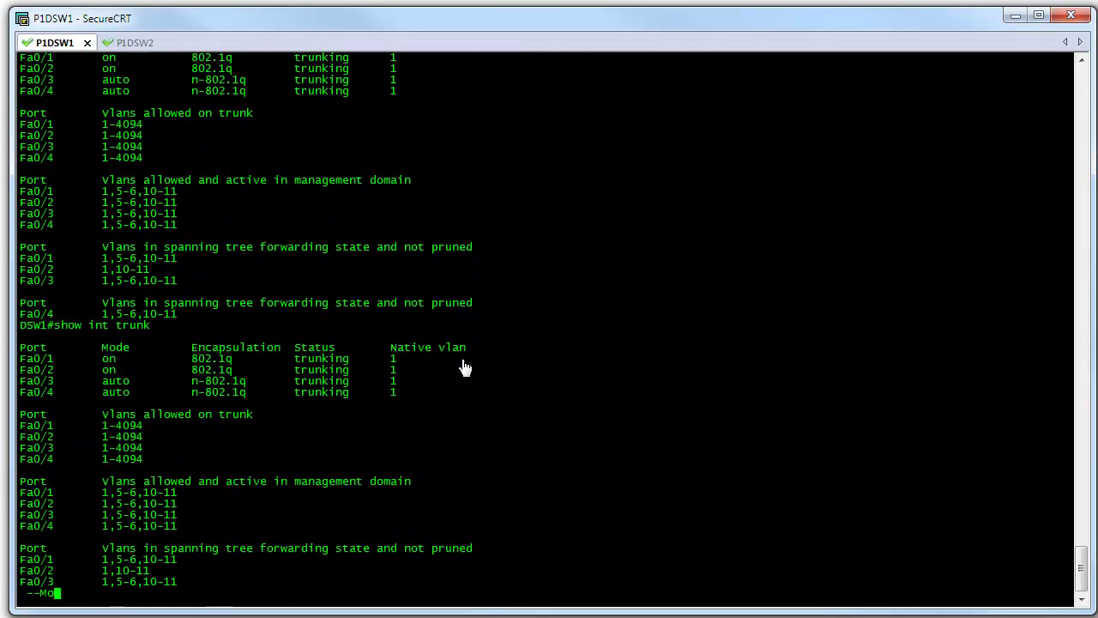
# Review DSW2's full show int trunk output
pyautogui.click(135, 43)
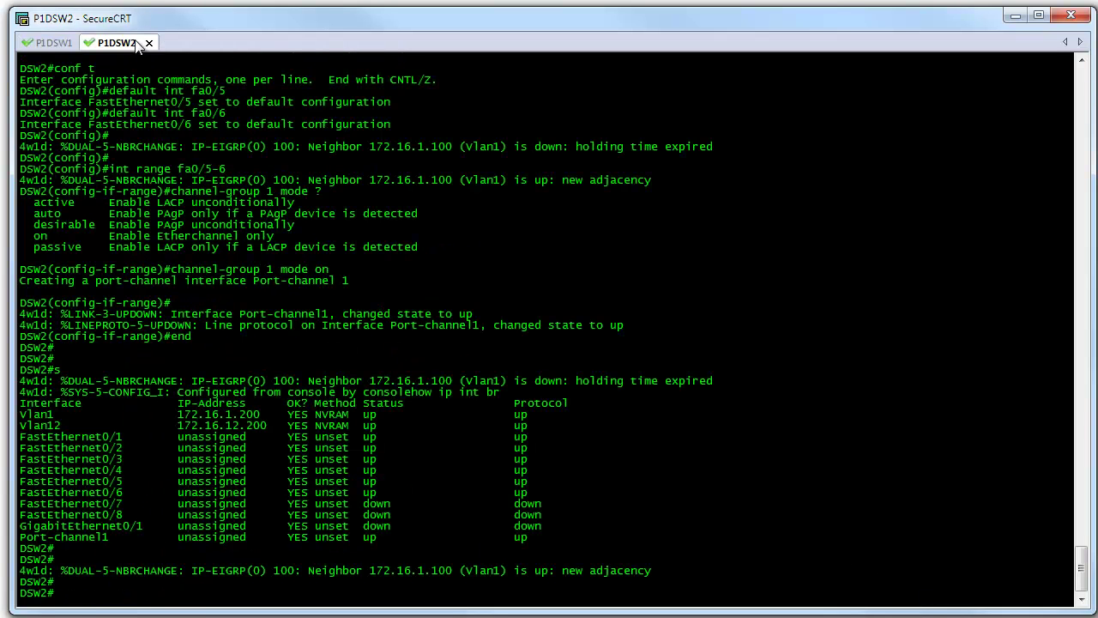
pyautogui.write('show int trunk')
pyautogui.press('Return')
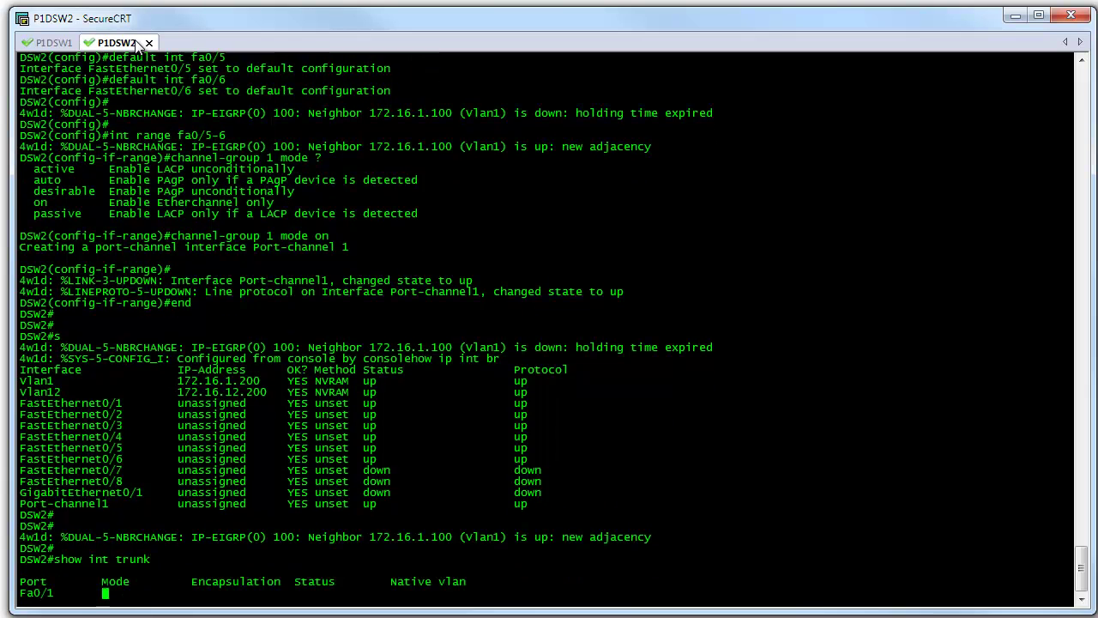
pyautogui.press('space')
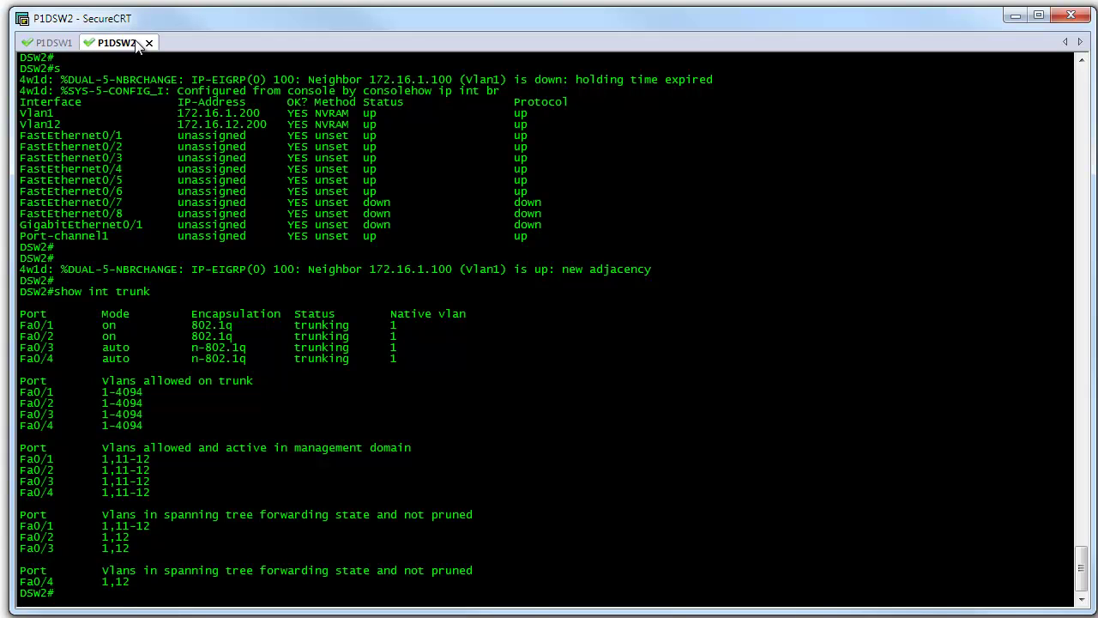
# List DSW2's interface summary with show ip int br, then return to DSW1
pyautogui.write('show ip int br')
pyautogui.press('Return')
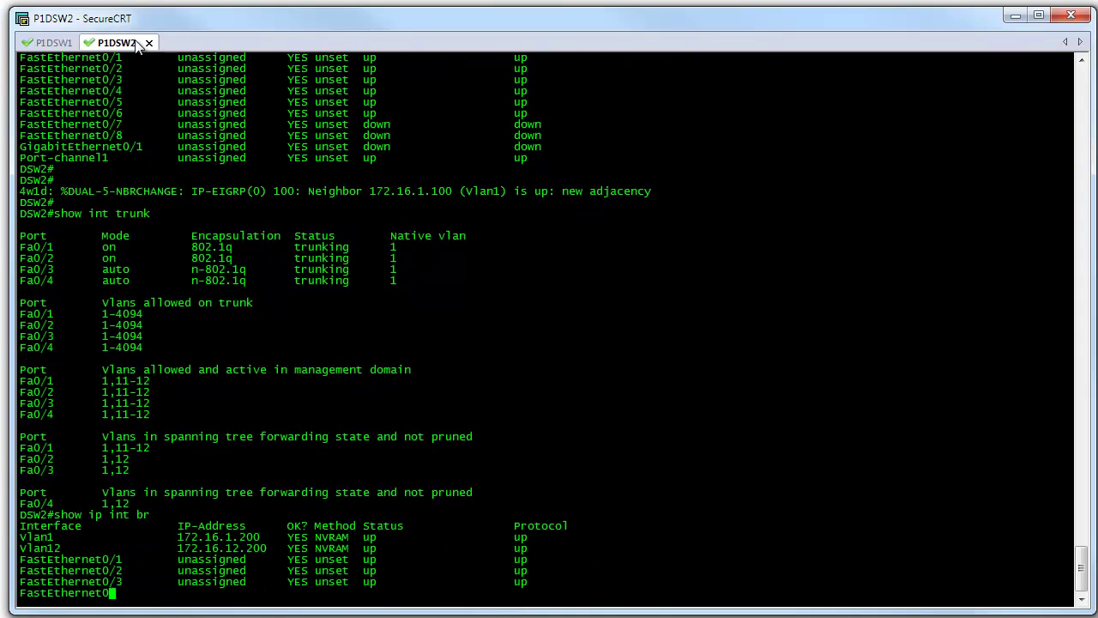
pyautogui.click(53, 45)
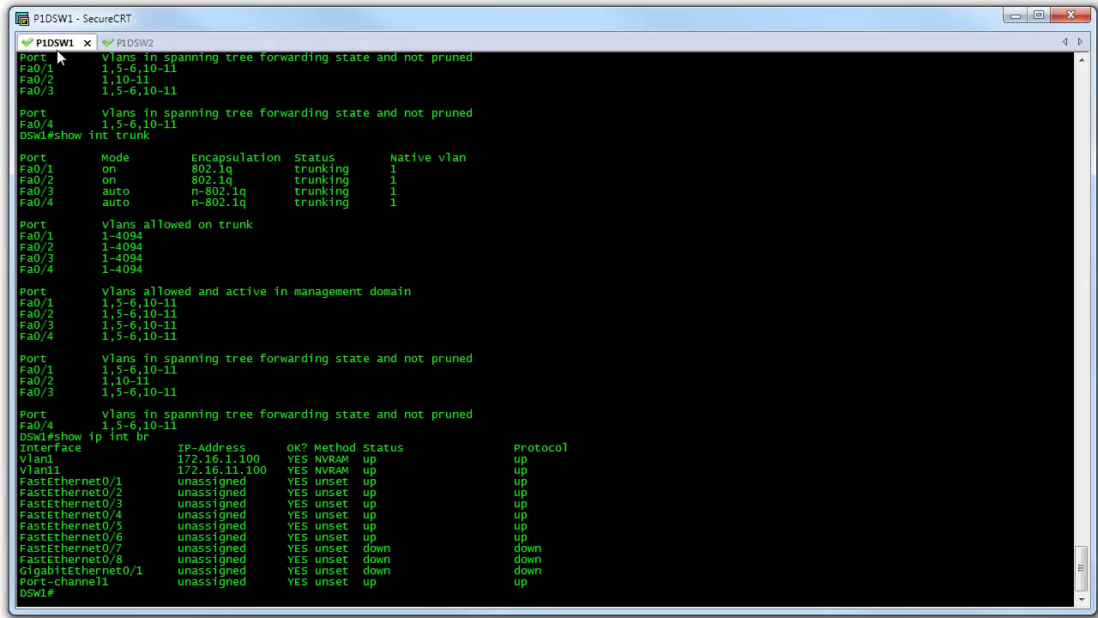
# Enter interface configuration for Port-channel1 (int po1) on DSW1
pyautogui.write('conf t')
pyautogui.press('Return')
pyautogui.write('int')
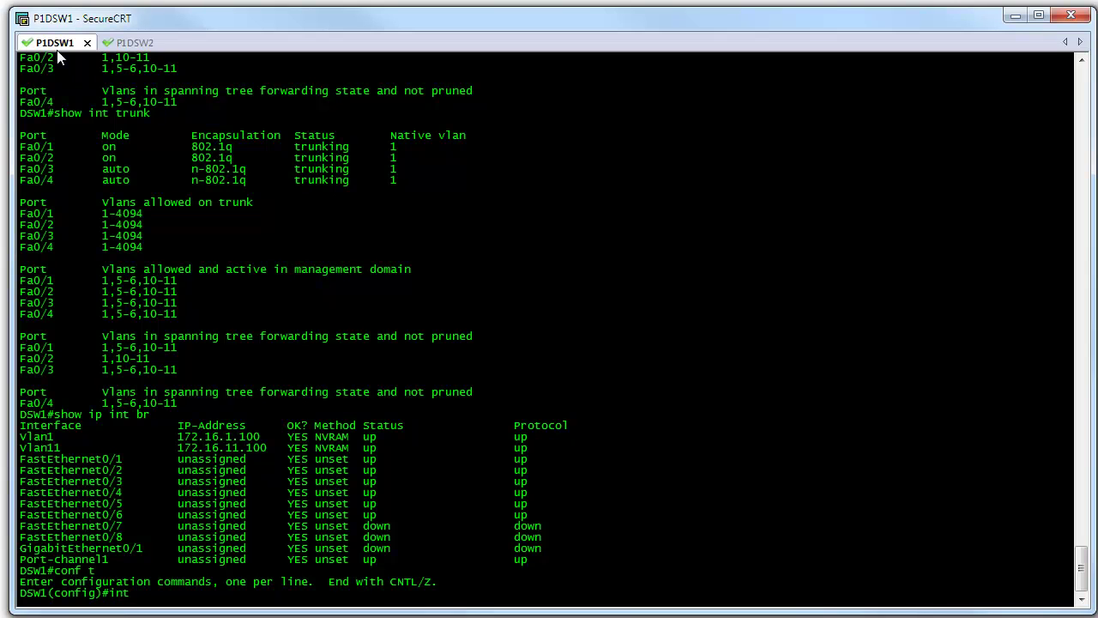
pyautogui.write(' po1')
pyautogui.press('Return')
# Apply switchport trunk encapsulation dot1q to Port-channel1 and return to privileged mode
pyautogui.write('sw')
pyautogui.press('Tab')
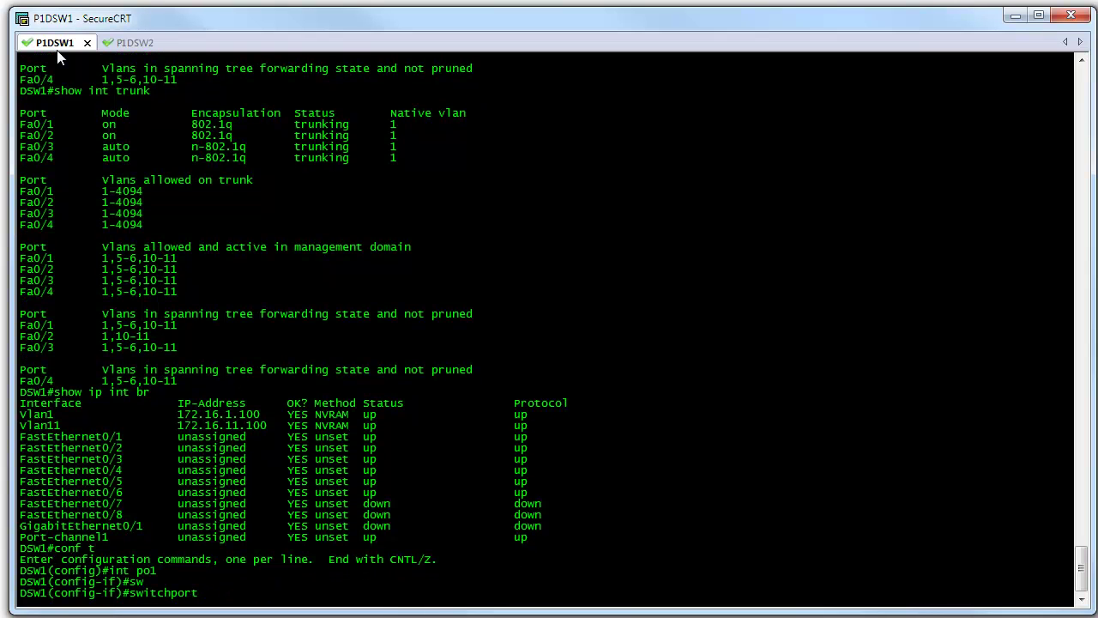
pyautogui.write('encap')
pyautogui.press('Tab')
pyautogui.write('tru')
pyautogui.press('BackSpace')
pyautogui.press('BackSpace')
pyautogui.write('tru')
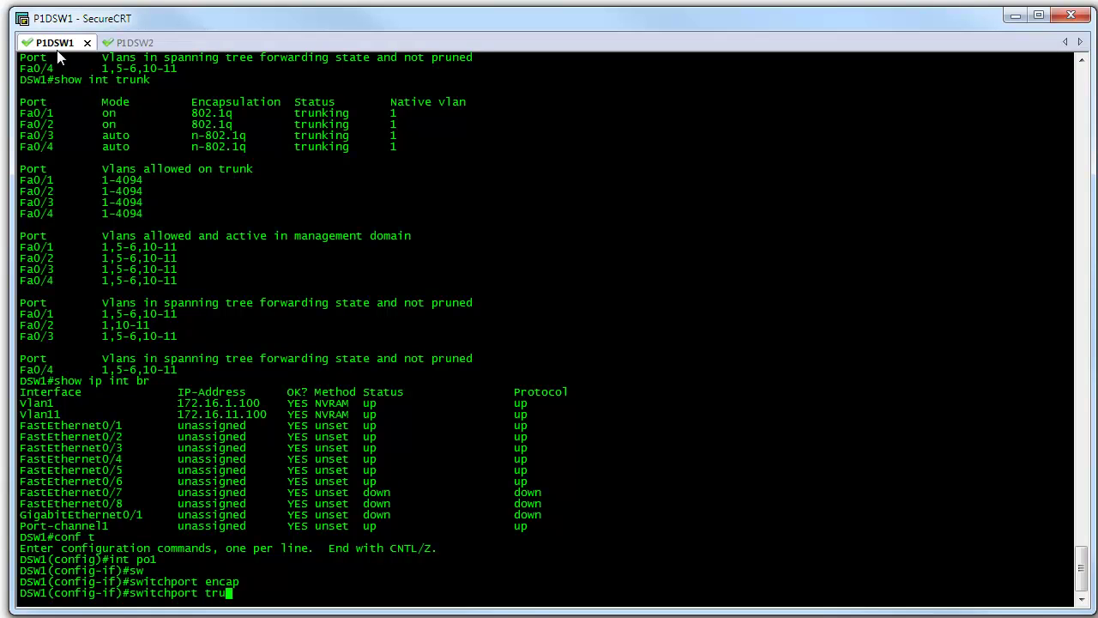
pyautogui.write('nk enc')
pyautogui.press('Tab')
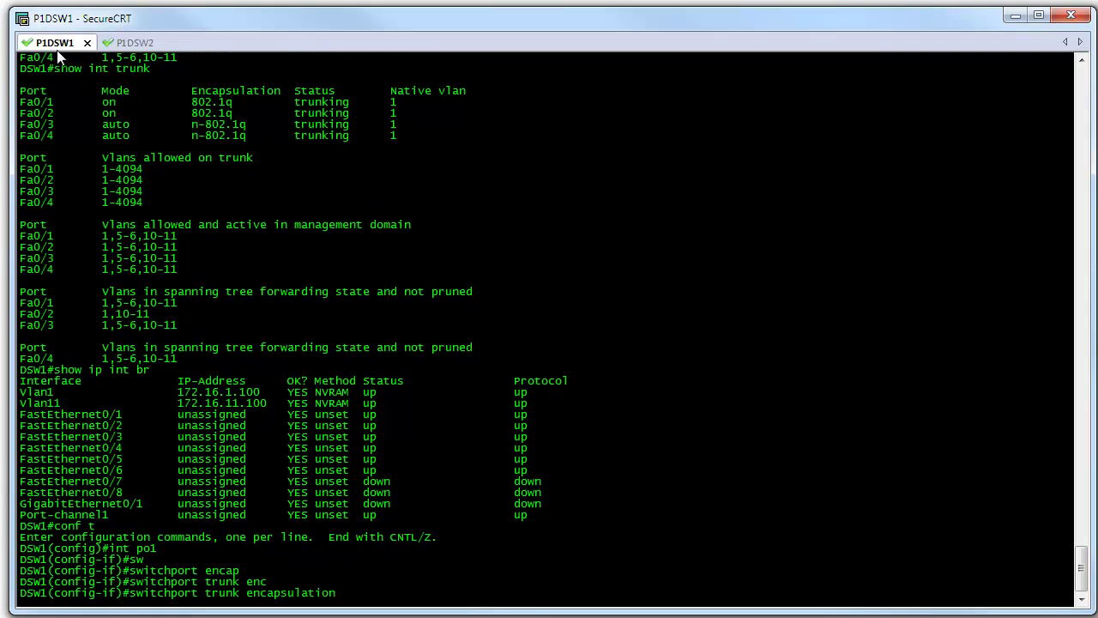
pyautogui.write('dot')
pyautogui.press('Tab')
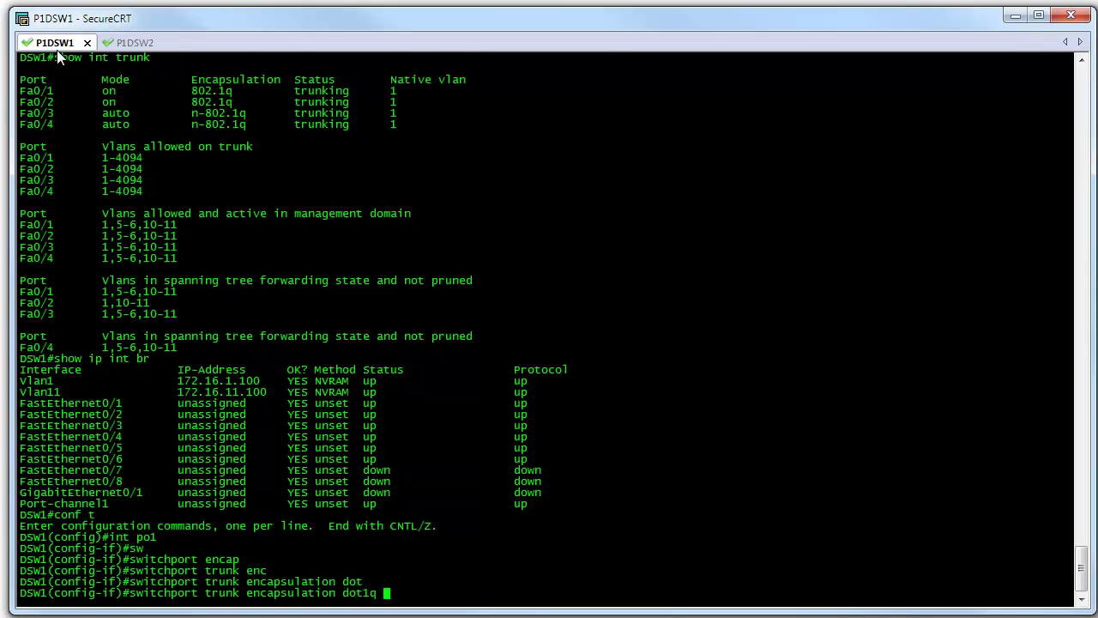
pyautogui.press('Return')
pyautogui.hotkey('ctrl', 'z')
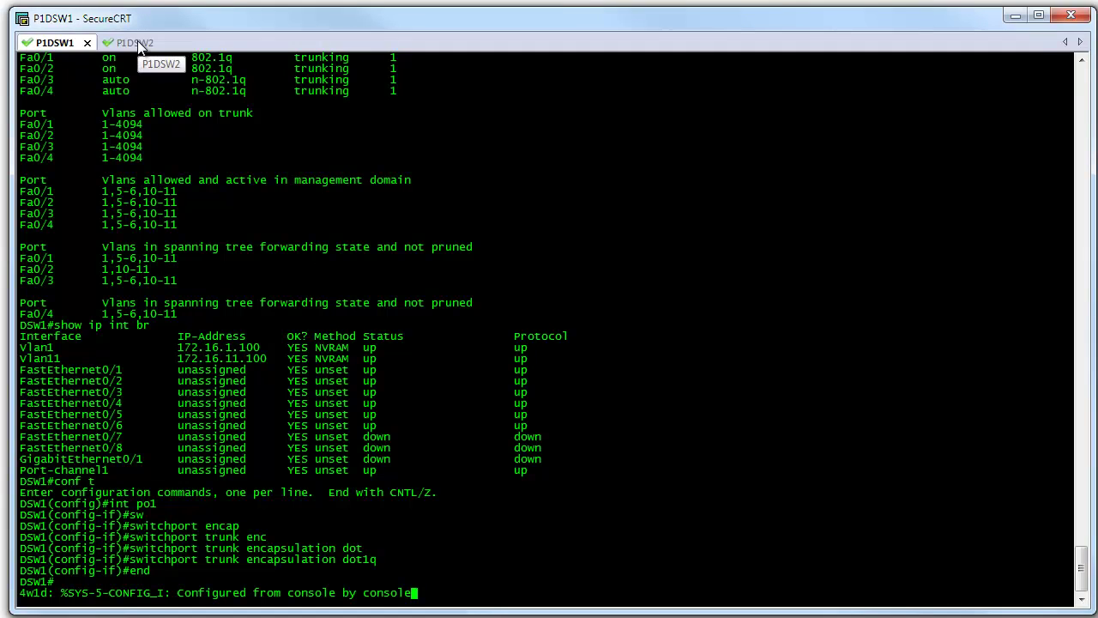
# On DSW2, set Port-channel1's trunk encapsulation to 802.1q (dot1q)
pyautogui.click(129, 43)
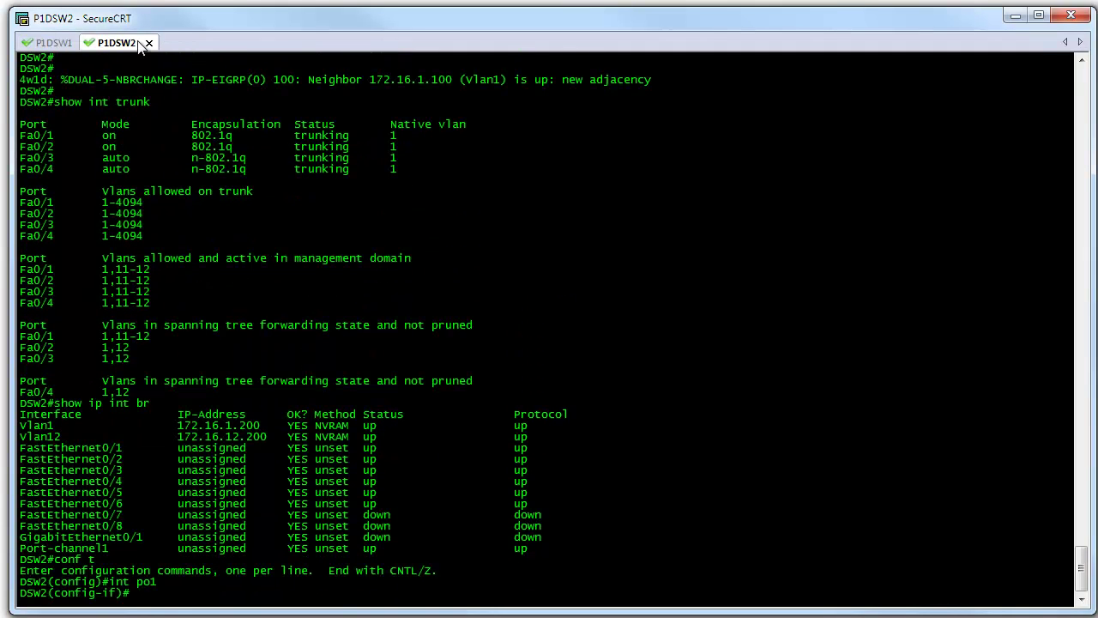
pyautogui.write('sw')
pyautogui.press('Tab')
pyautogui.write('tr')
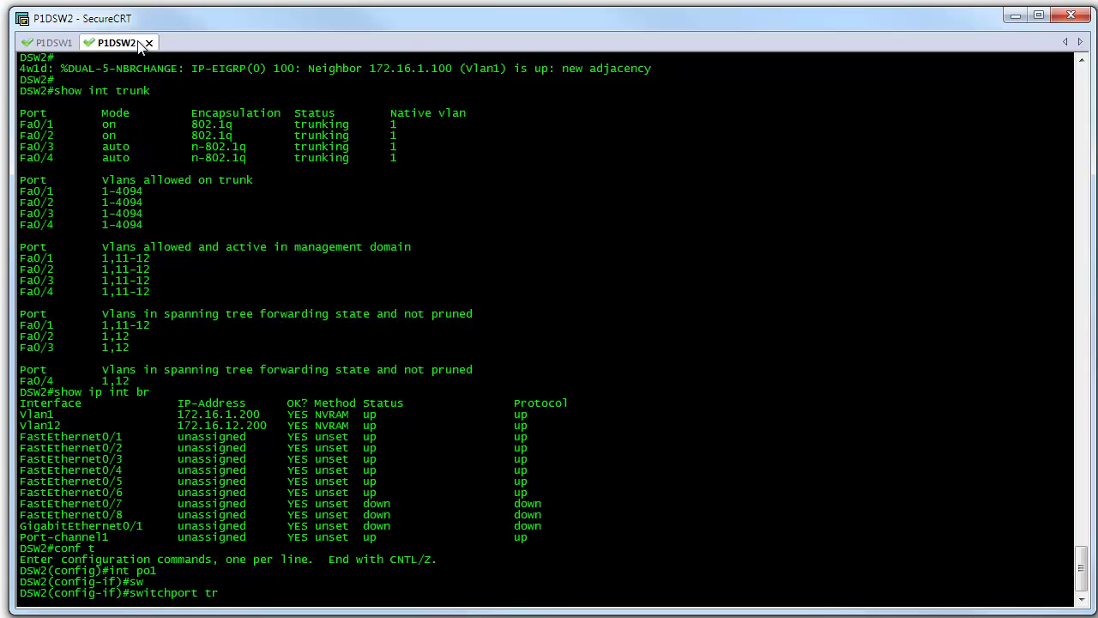
pyautogui.press('Tab')
pyautogui.write('en')
pyautogui.press('Tab')
pyautogui.write('do')
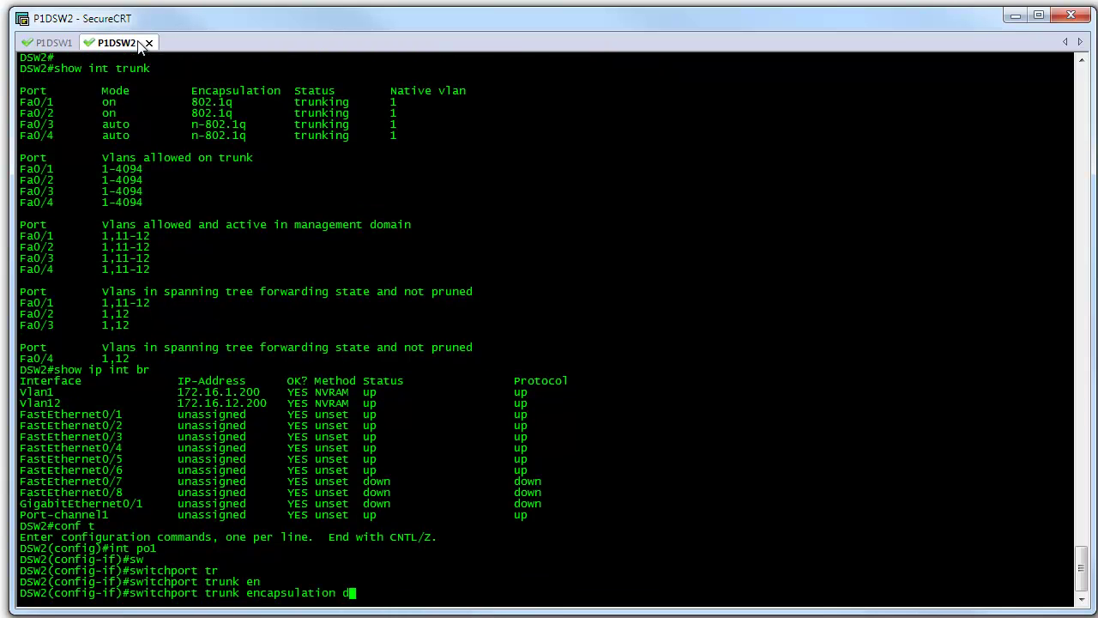
pyautogui.press('Tab')
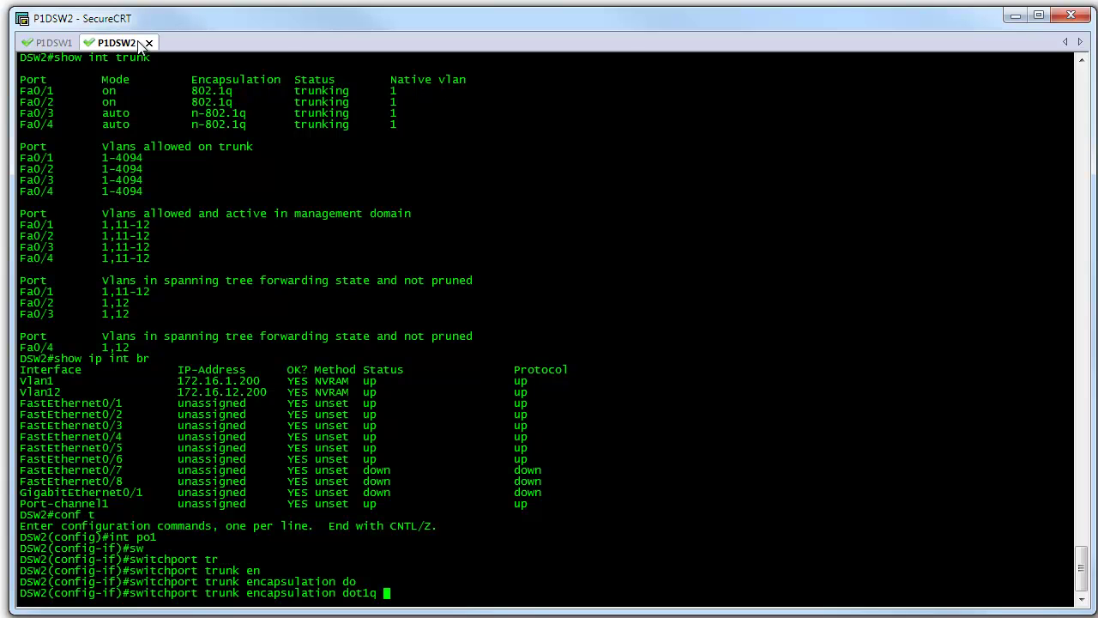
pyautogui.press('Return')
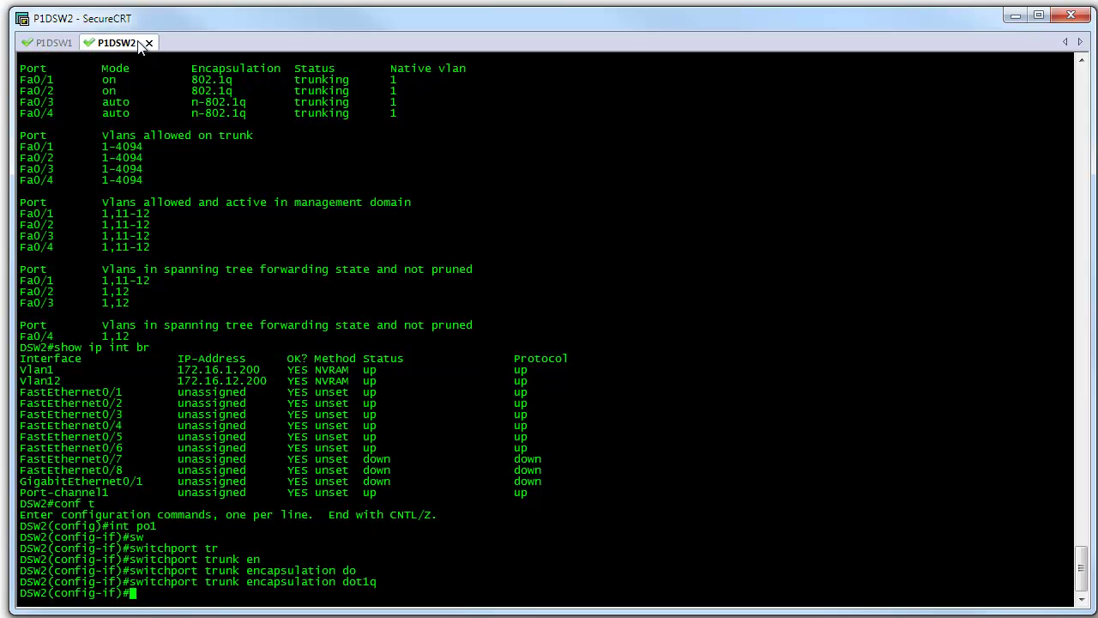
# Put DSW2's Port-channel1 in switchport mode trunk and return to the privileged prompt
pyautogui.write('sw')
pyautogui.press('Tab')
pyautogui.write('mod')
pyautogui.press('Tab')
pyautogui.write('trunk')
pyautogui.press('Return')
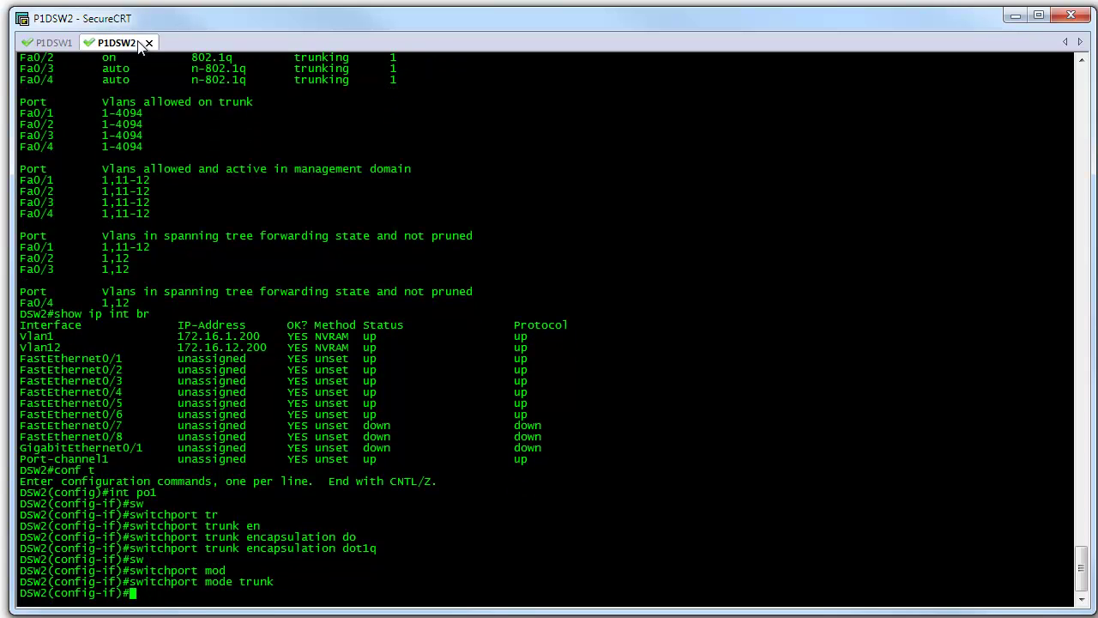
pyautogui.write('end')
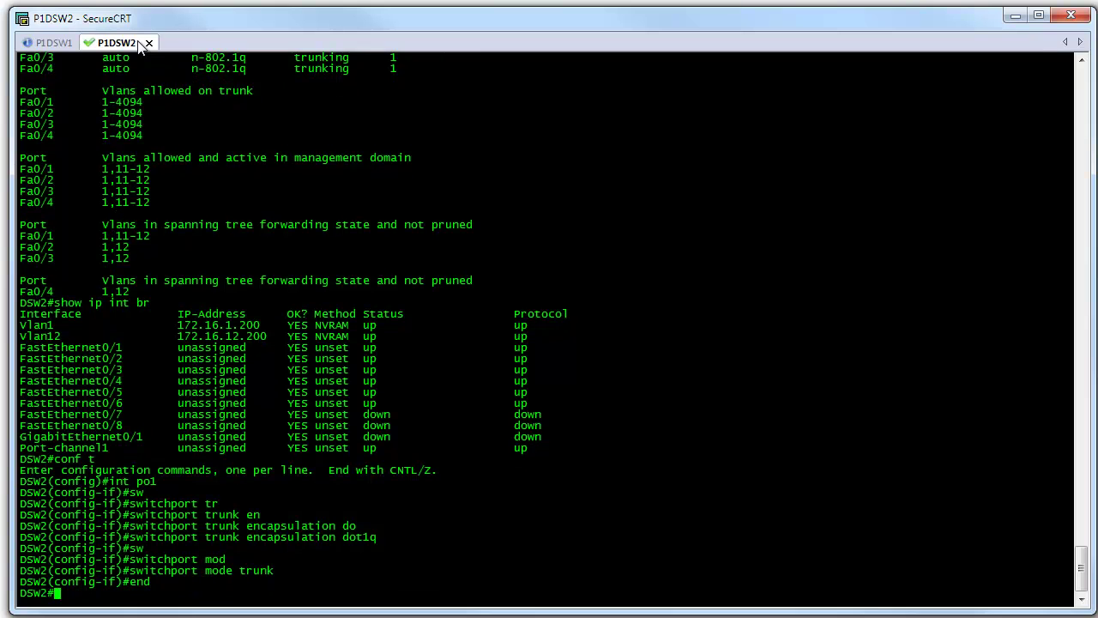
pyautogui.press('Return')
# Run 'show int trunk' on DSW1 and page through it to see Po1 trunking 802.1q
pyautogui.click(54, 47)
pyautogui.press('Return')
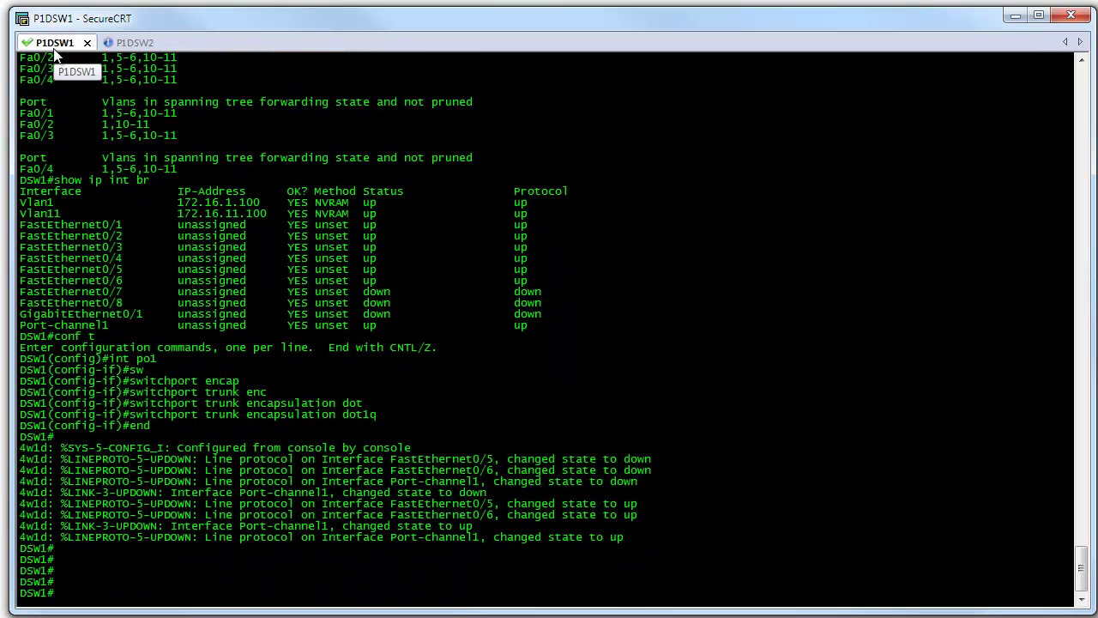
pyautogui.write('show int trunk')
pyautogui.press('Return')
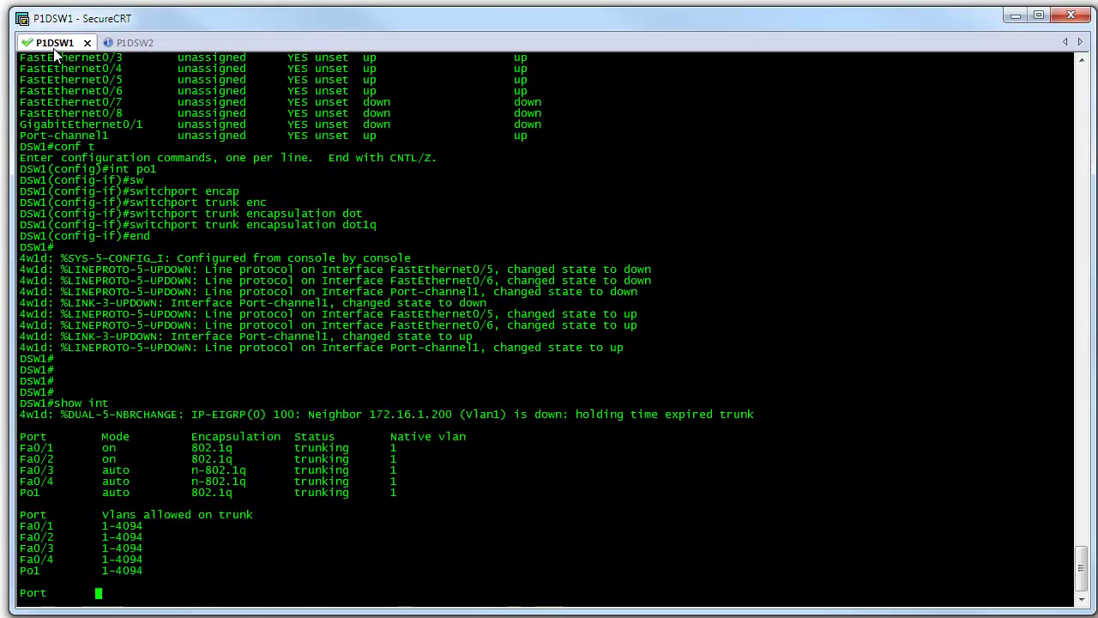
pyautogui.press('space')
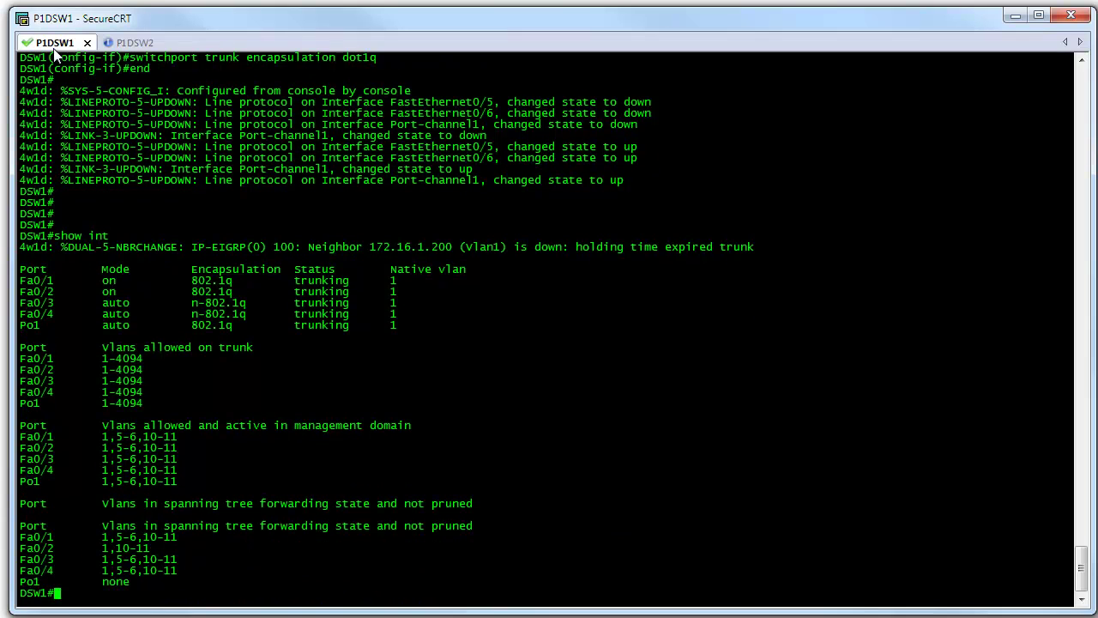
pyautogui.press('Return')
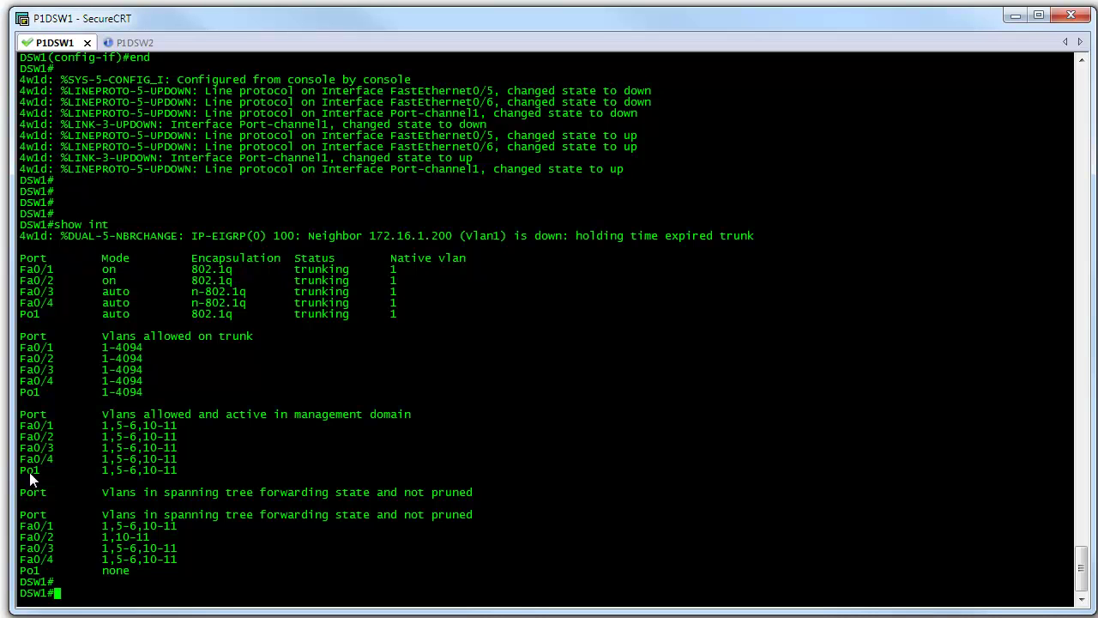
# Run 'show int trunk' on DSW2 to see Po1 in on mode, then return to DSW1
pyautogui.click(130, 42)
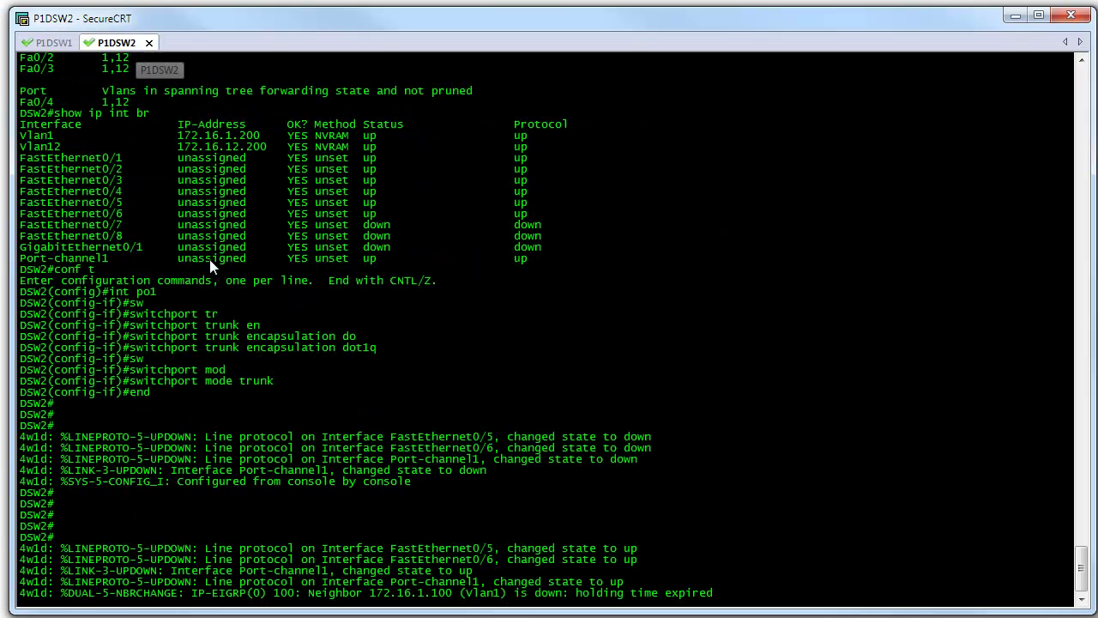
pyautogui.press('Return')
pyautogui.press('Return')
pyautogui.write('show int trunk')
pyautogui.press('Return')
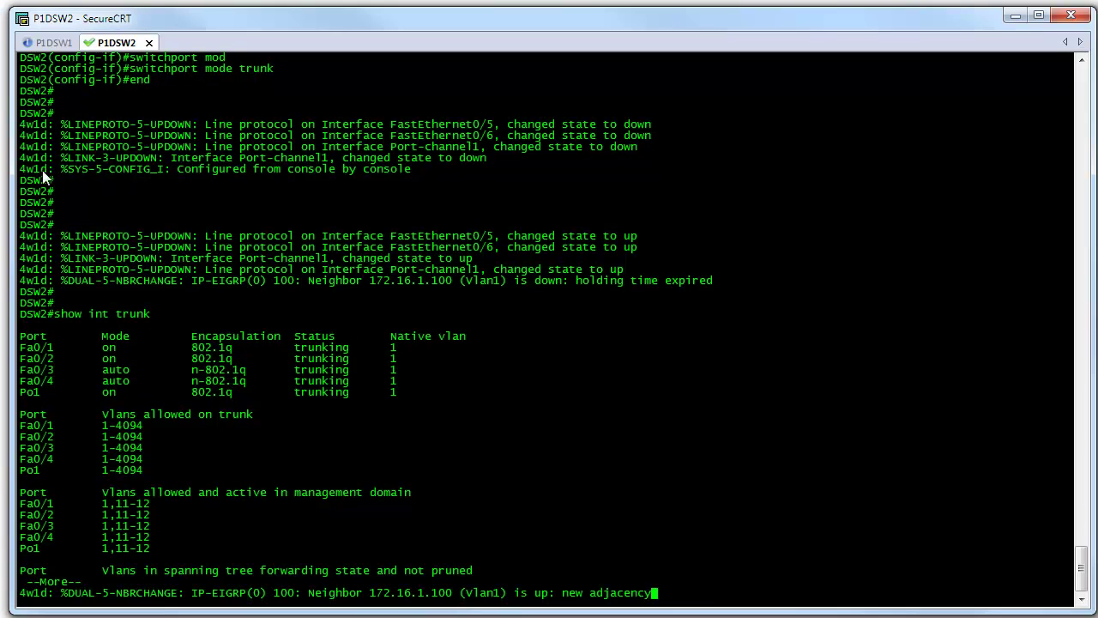
pyautogui.click(57, 45)
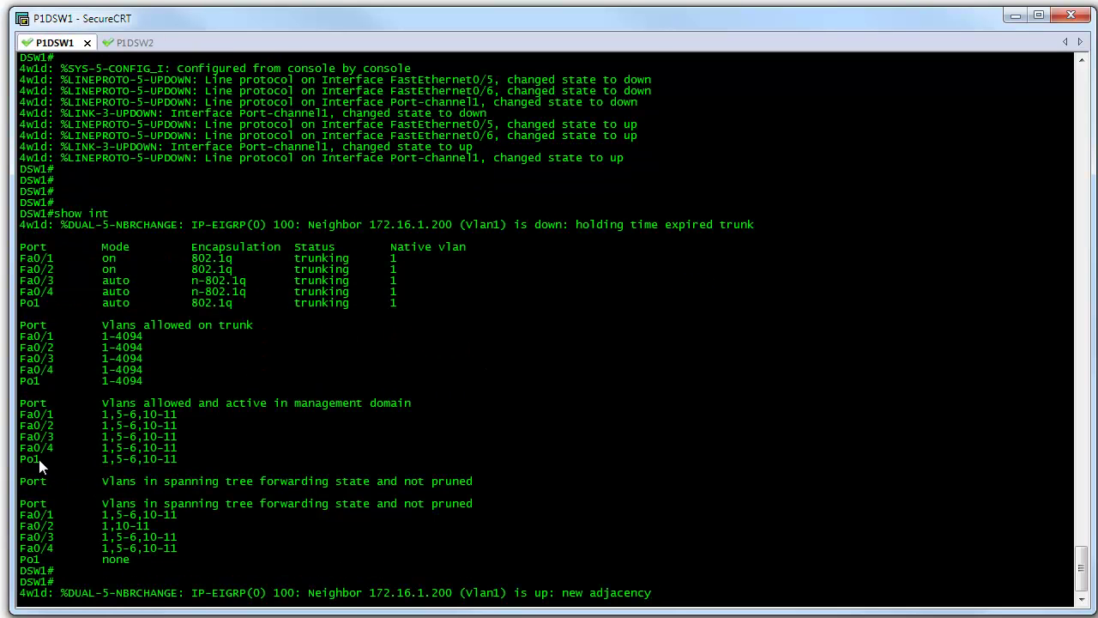
pyautogui.press('Return')
pyautogui.press('Return')
pyautogui.press('Return')
pyautogui.press('Return')
pyautogui.press('Return')
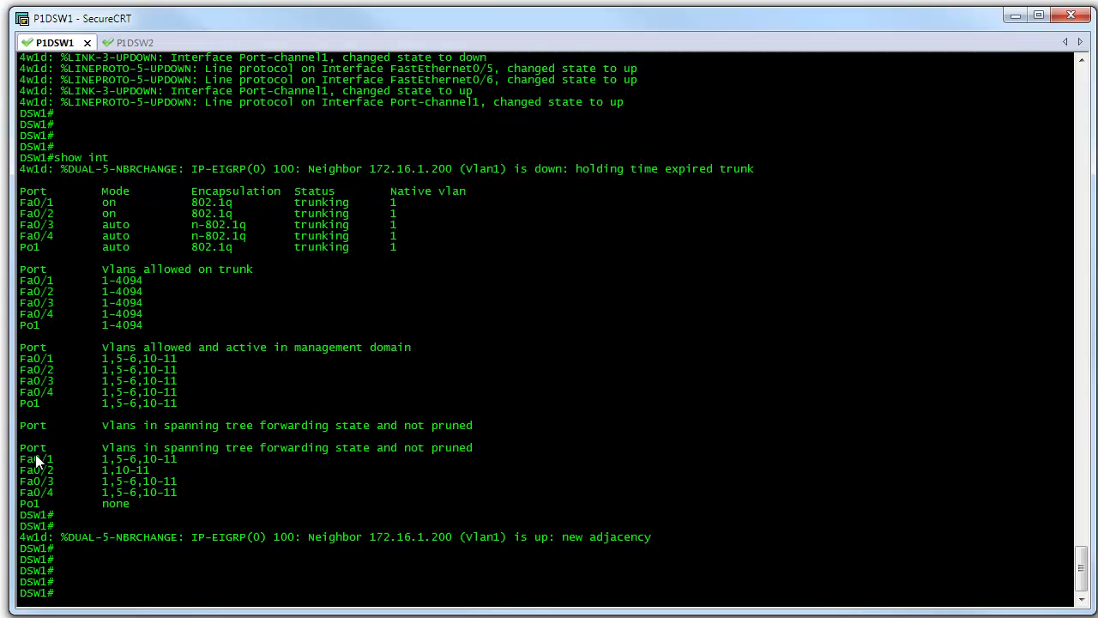
# Display DSW1's VLAN 1 spanning tree, then enter 'show span vlan 1' on DSW2
pyautogui.write('show span vlan 1')
pyautogui.press('Return')
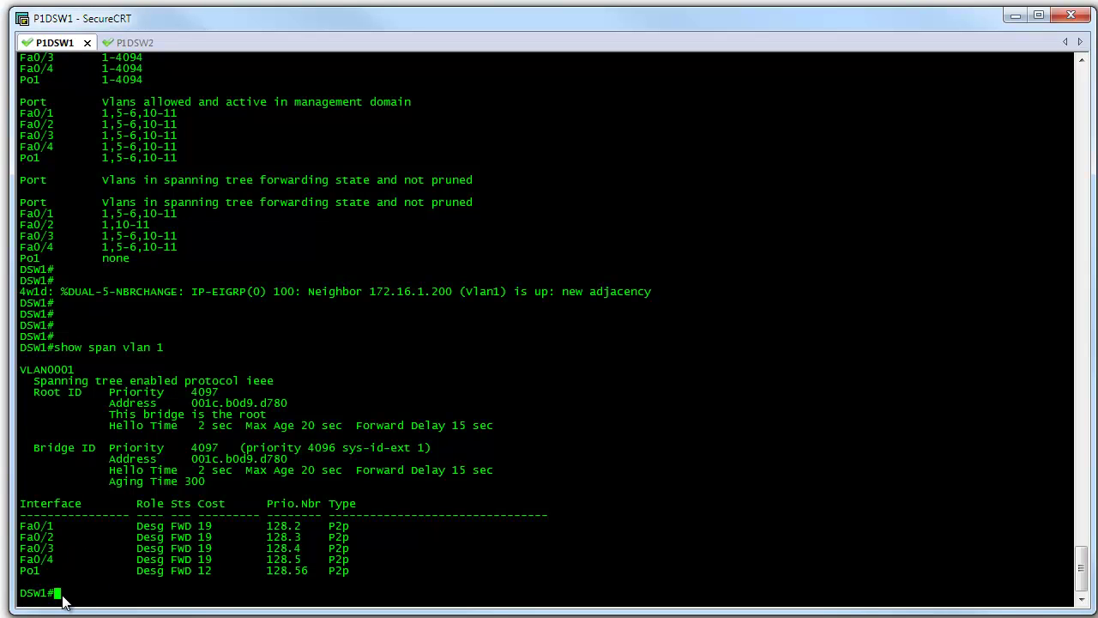
pyautogui.click(138, 47)
pyautogui.write('show span vlan 1')
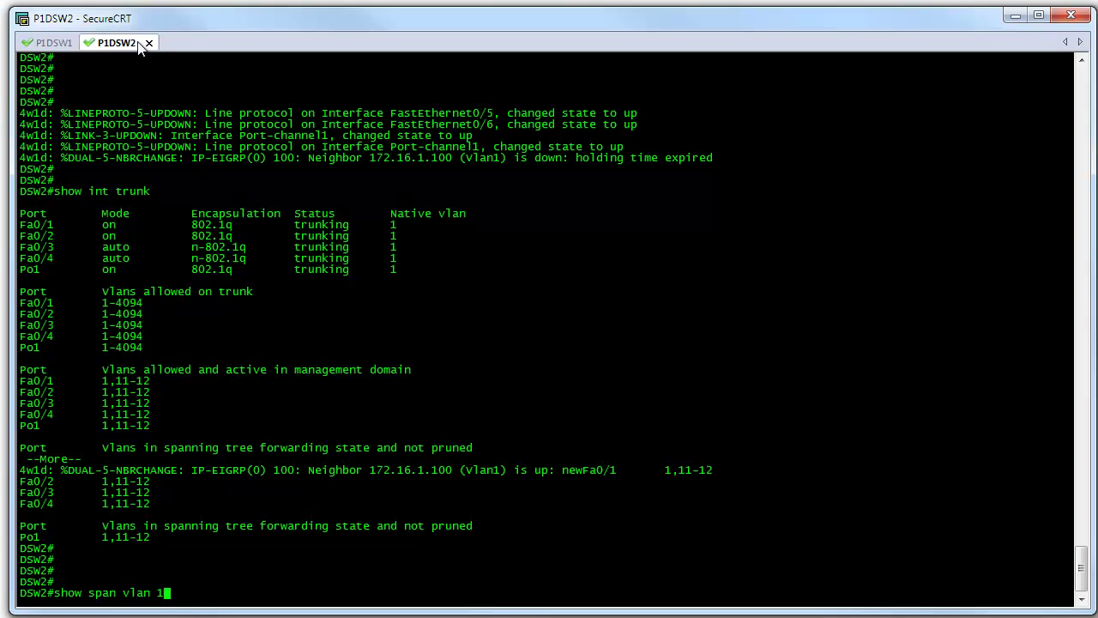
# Run 'show span vlan 1' on DSW2, then enter 'show int po1'
pyautogui.press('Return')
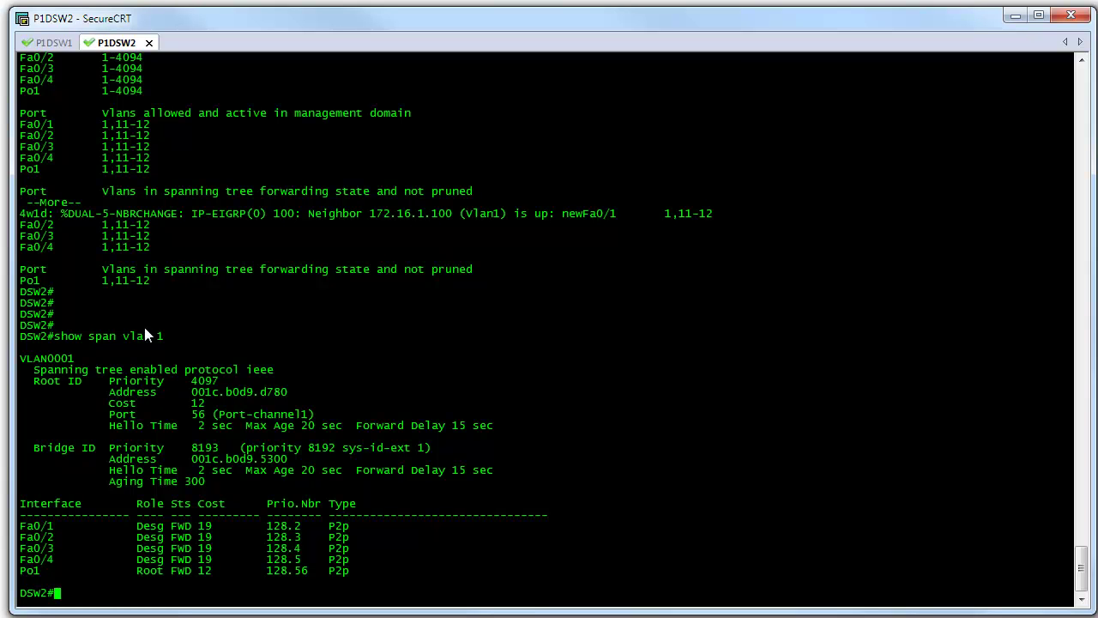
pyautogui.write('show int po1')
# Run 'show int po1' on DSW2 to view its 200000 Kbit EtherChannel with Fa0/5 and Fa0/6
pyautogui.press('Return')
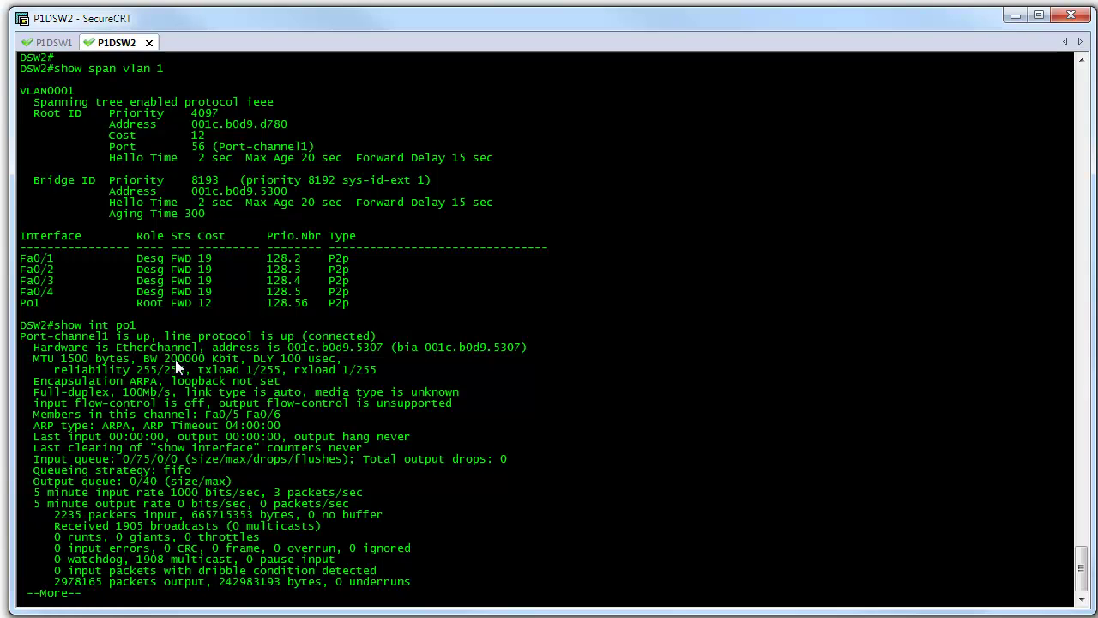
# Run 'show int po1' on DSW1 and page through the full Port-channel1 output
pyautogui.click(50, 43)
pyautogui.write('show int')
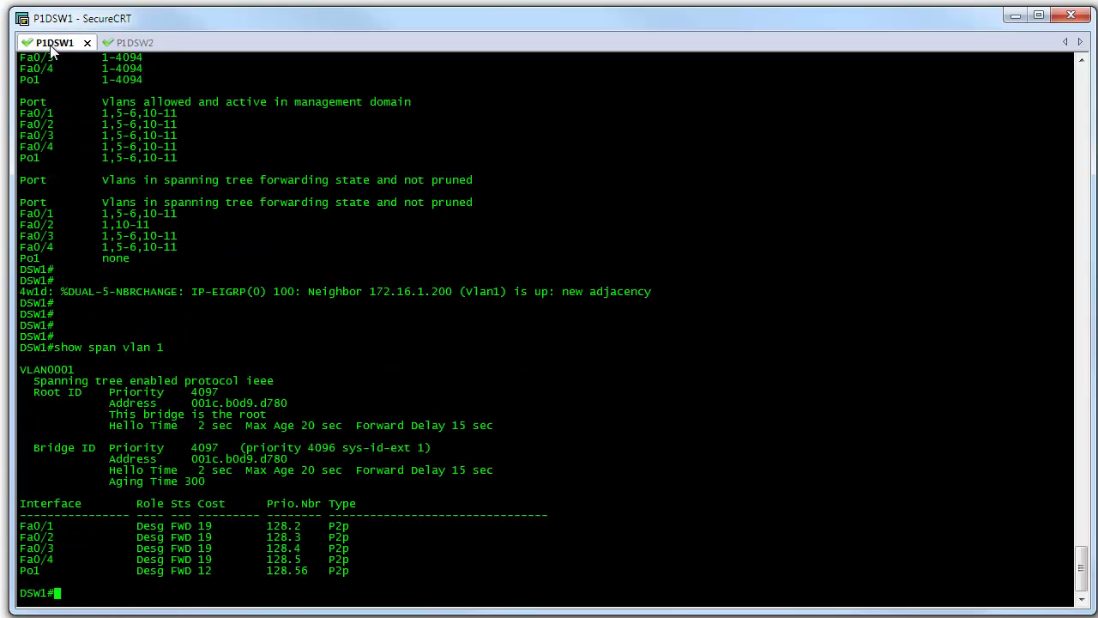
pyautogui.write('po1')
pyautogui.press('Return')
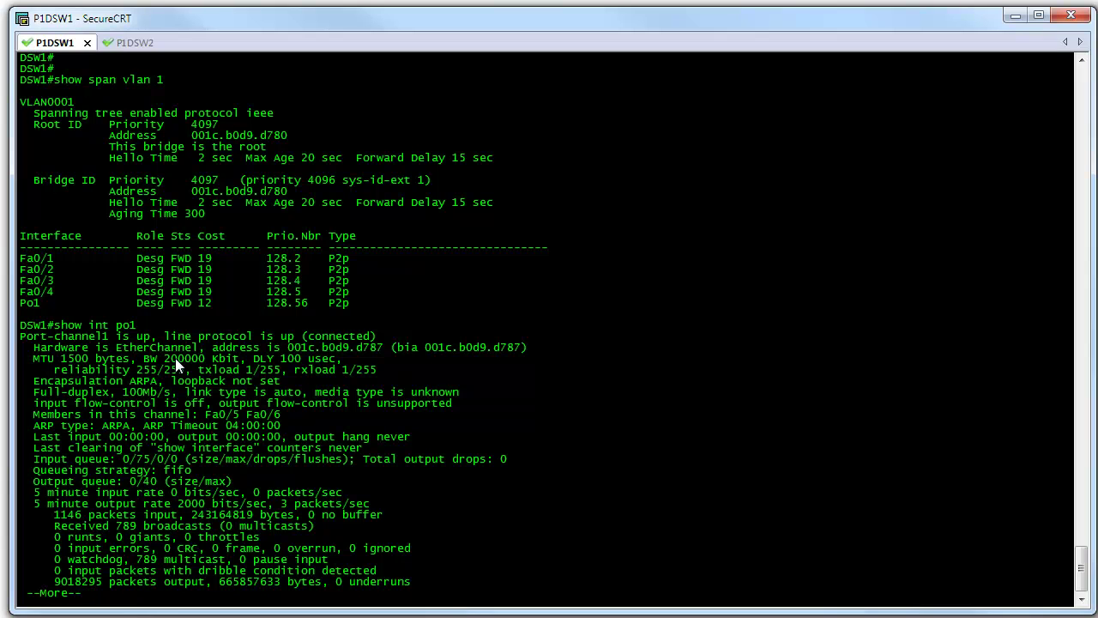
pyautogui.press('space')
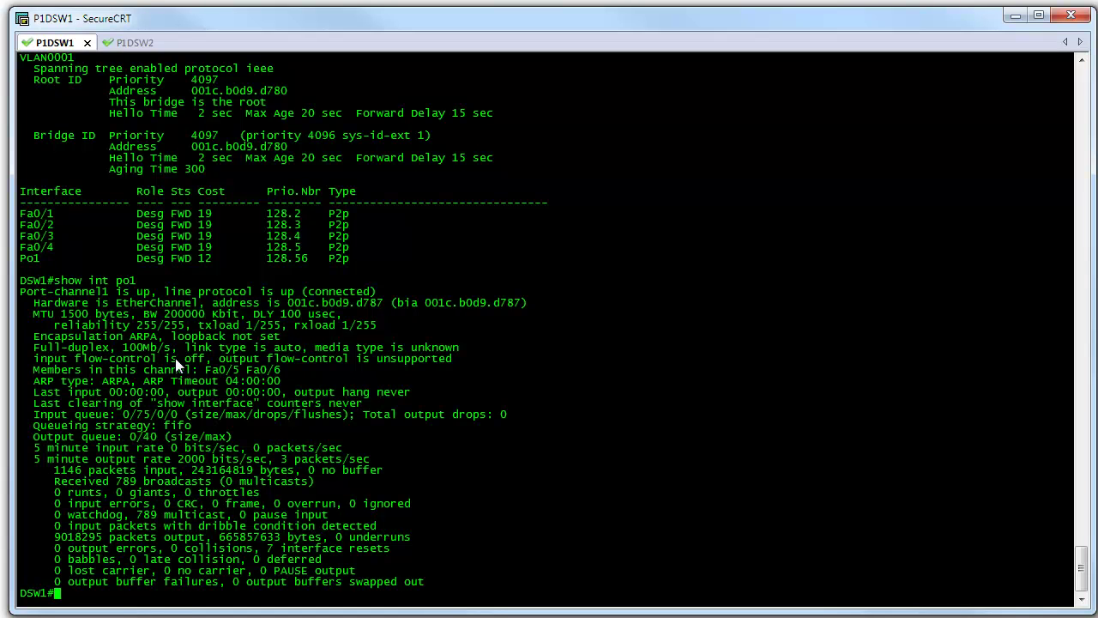
# Run 'show etherchannel port-channel' on DSW1
pyautogui.write('show ether')
pyautogui.press('Tab')
pyautogui.write('port-')
pyautogui.press('Tab')
pyautogui.press('Return')
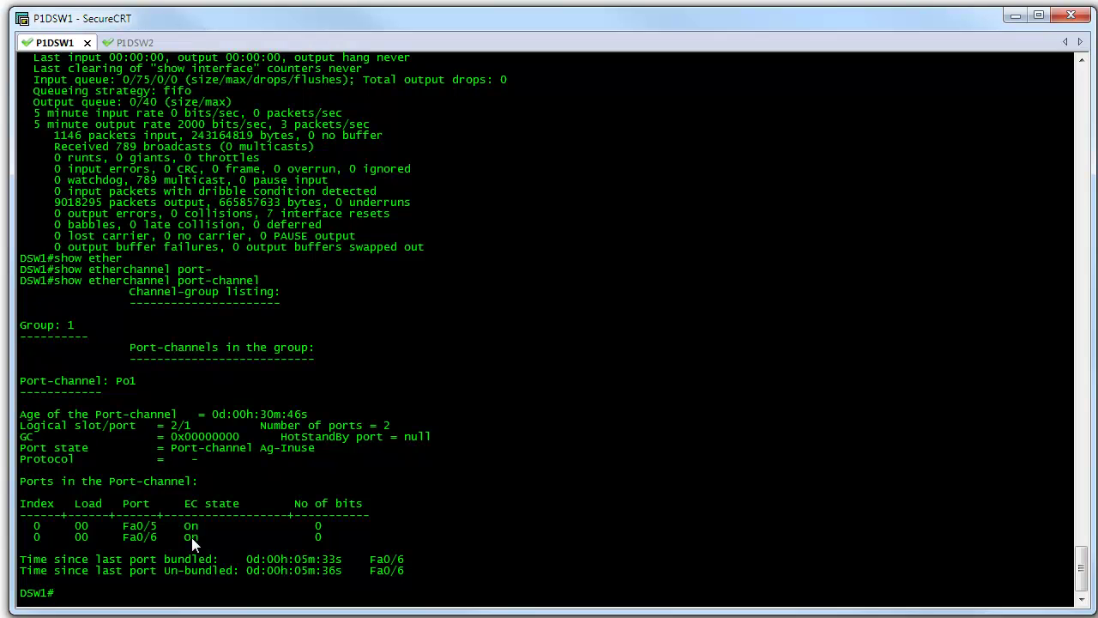
# Run 'show etherchannel summary' on DSW1
pyautogui.write('show etherc')
pyautogui.press('Tab')
pyautogui.write('sum')
pyautogui.press('Tab')
pyautogui.press('Return')
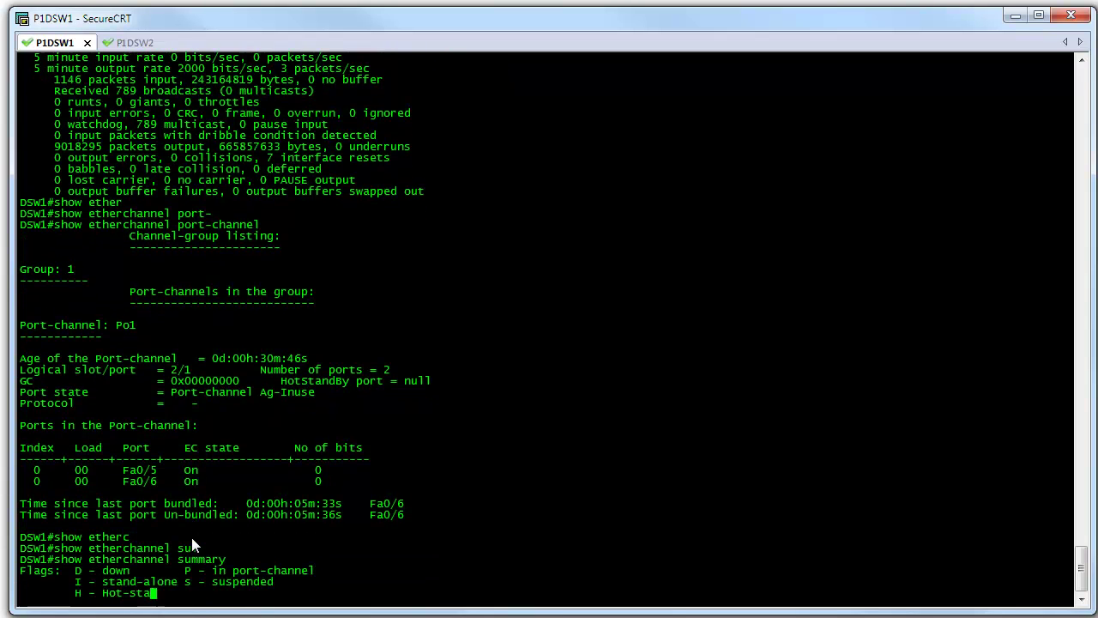